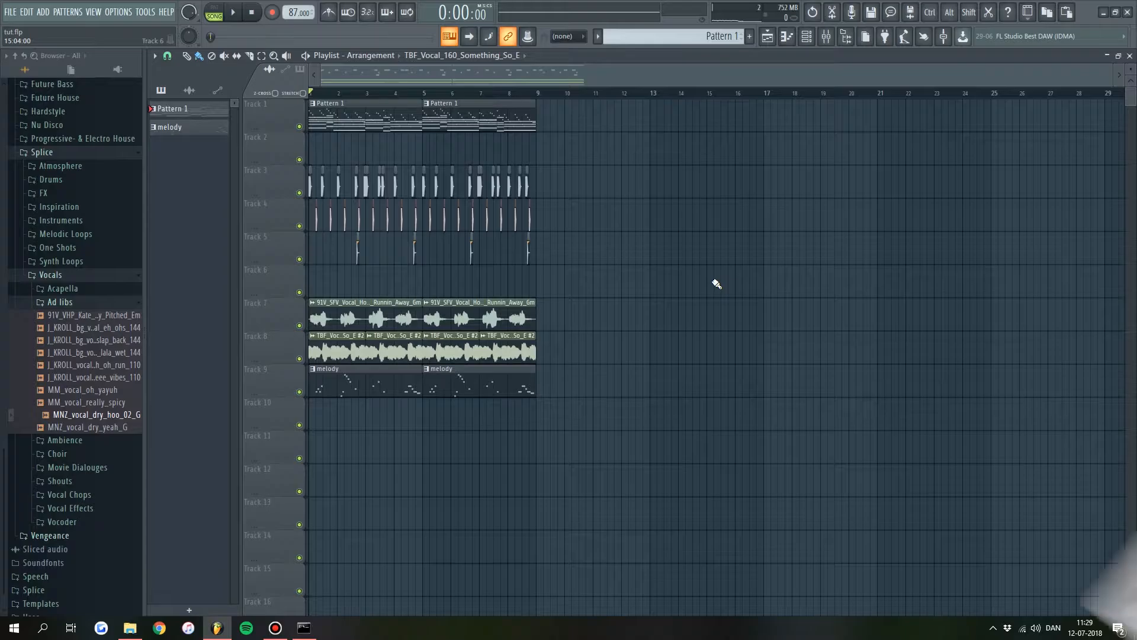
Step: Mute playlist tracks 7, 8 and 9, which hold the two vocals and the melody
scroll(401, 283, up, 3)
drag(453, 76, 358, 83)
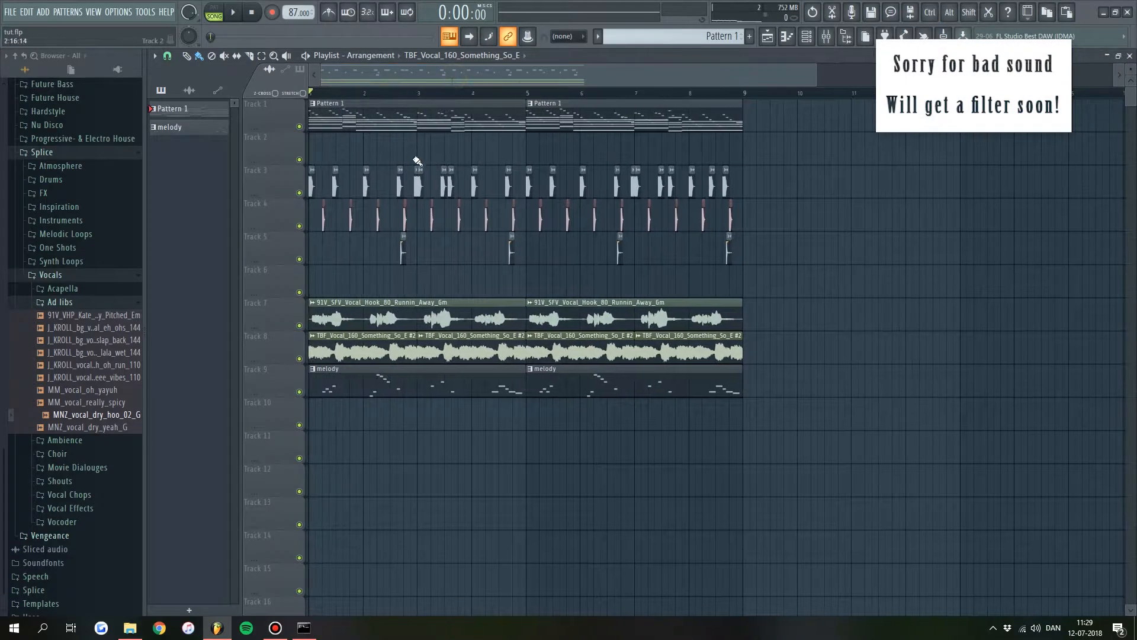
scroll(339, 212, up, 3)
drag(428, 74, 367, 80)
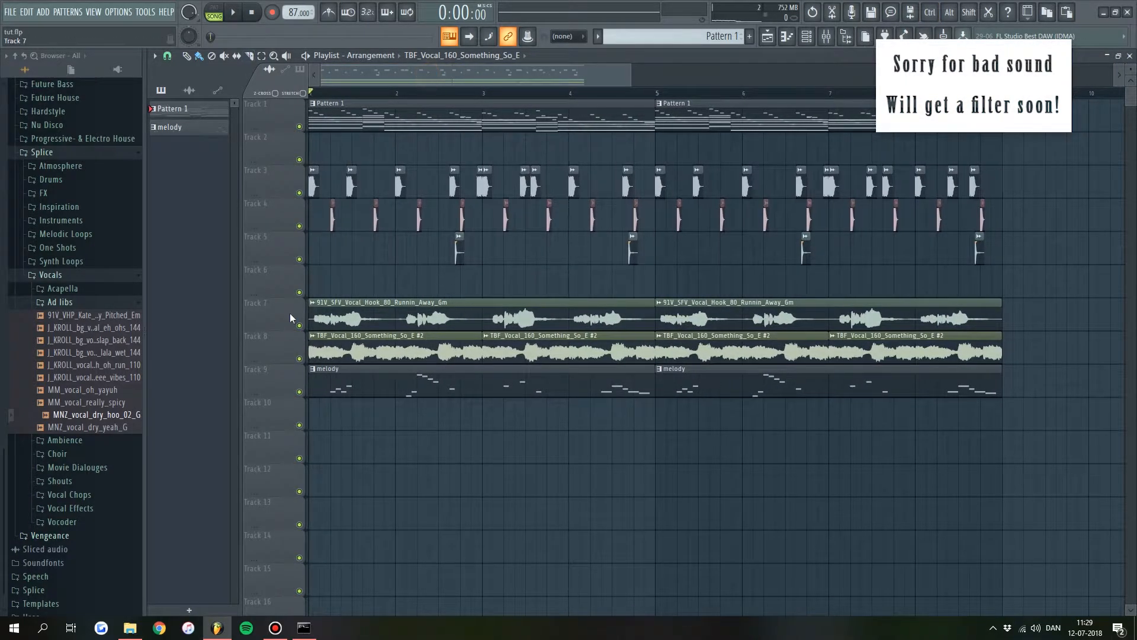
click(299, 325)
click(298, 359)
click(299, 392)
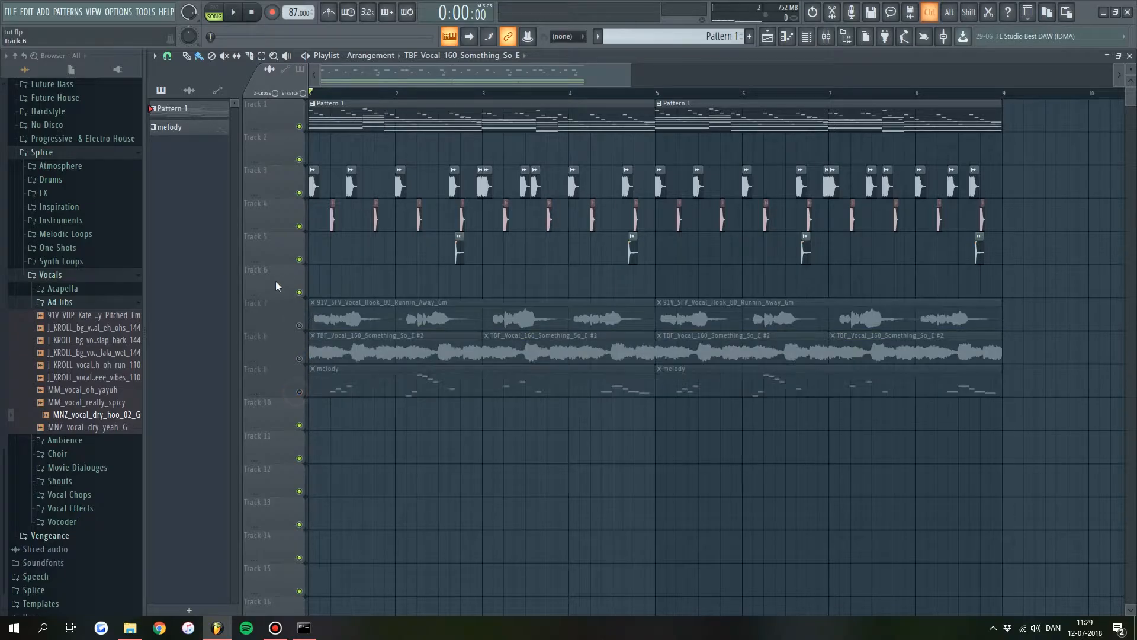
Step: Unmute playlist tracks 7, 8 and 9
click(299, 325)
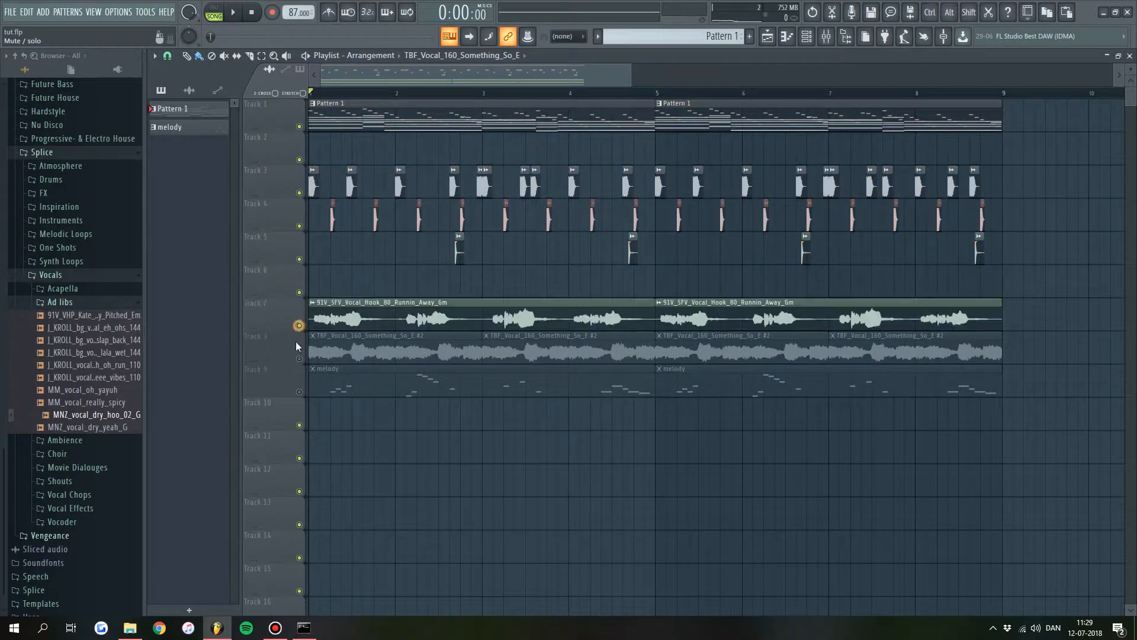
click(298, 359)
click(299, 391)
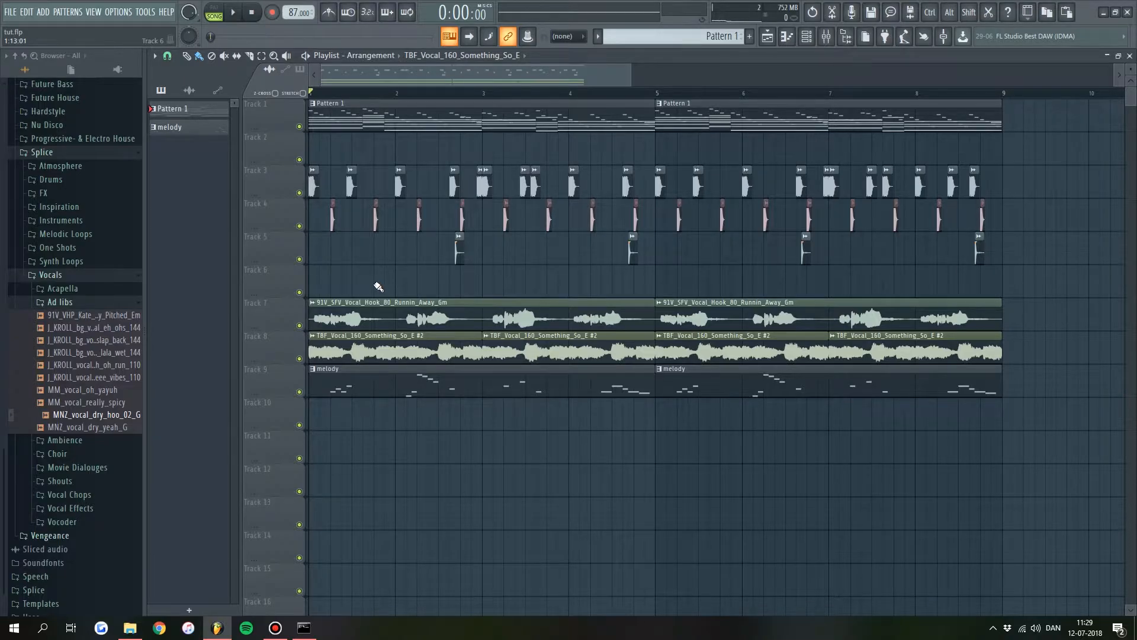
Step: Enable the vocal (predelay) mixer track and load Fruity Reeverb into its first effect slot
key(F9)
click(497, 253)
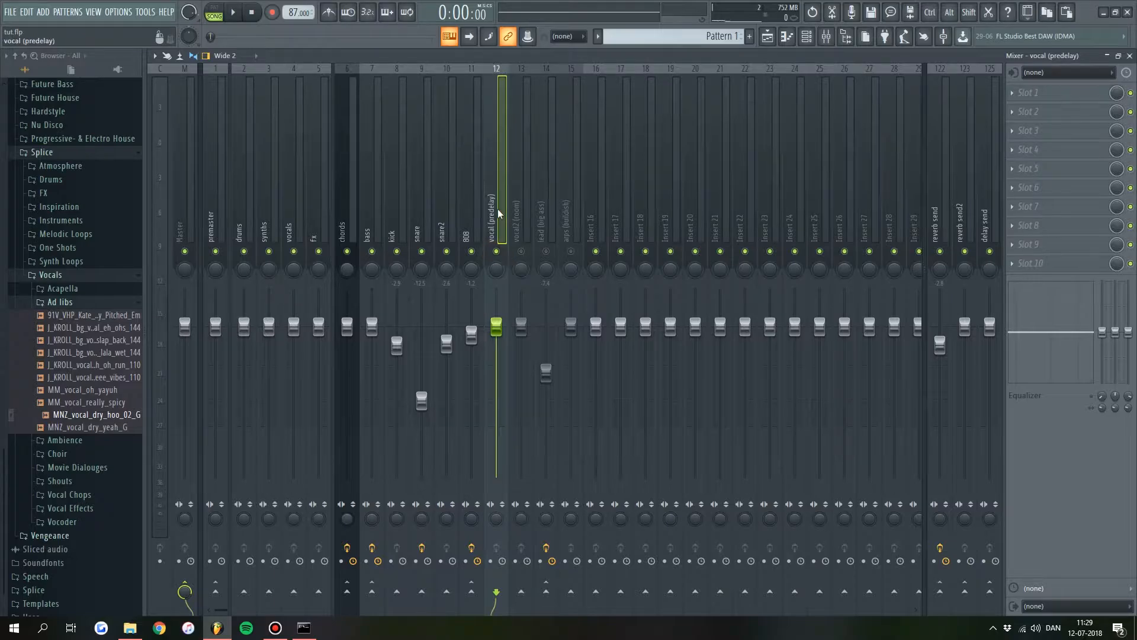
click(1030, 93)
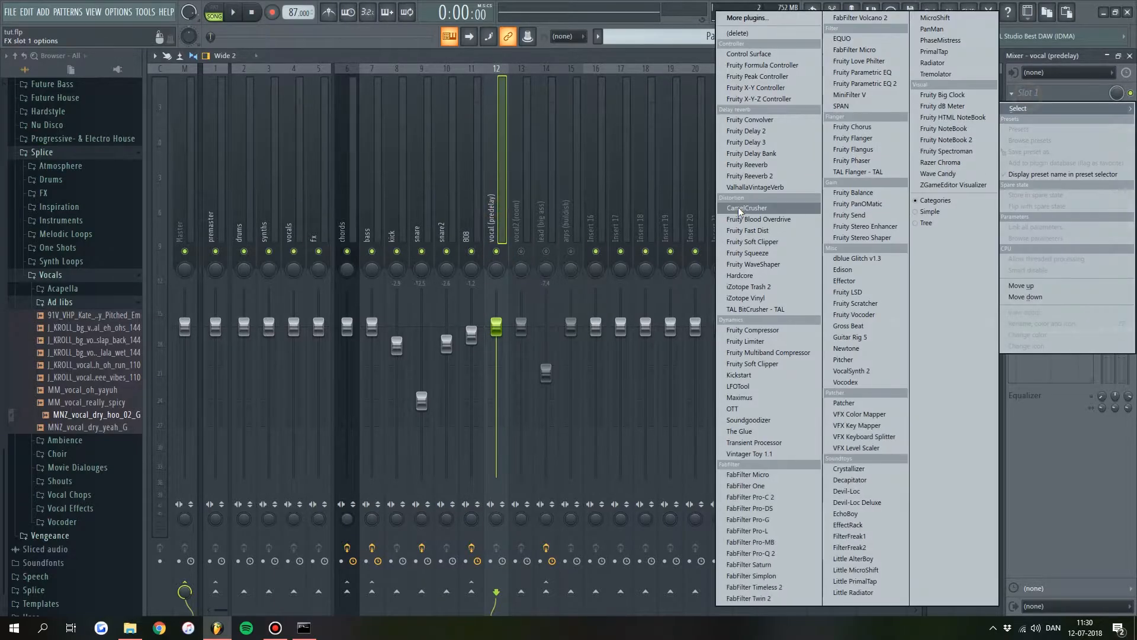
click(768, 168)
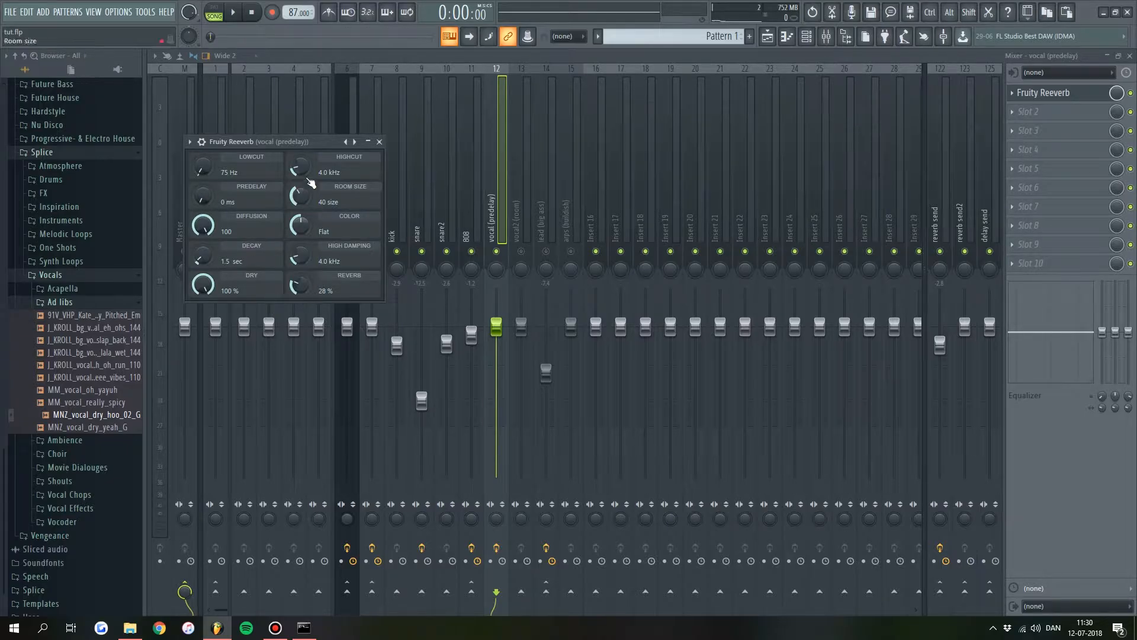
Step: Set the vocal reverb's predelay to 134 ms and its reverb level to 40 %, and bypass the effect
drag(297, 143, 464, 177)
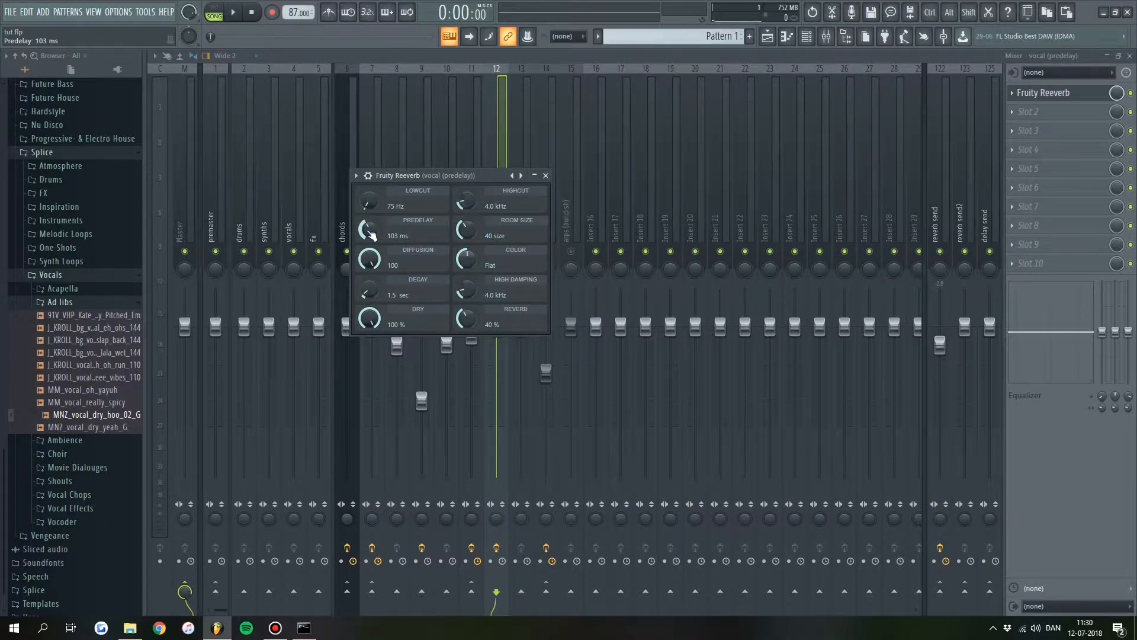
drag(369, 233, 369, 228)
click(1129, 93)
click(546, 176)
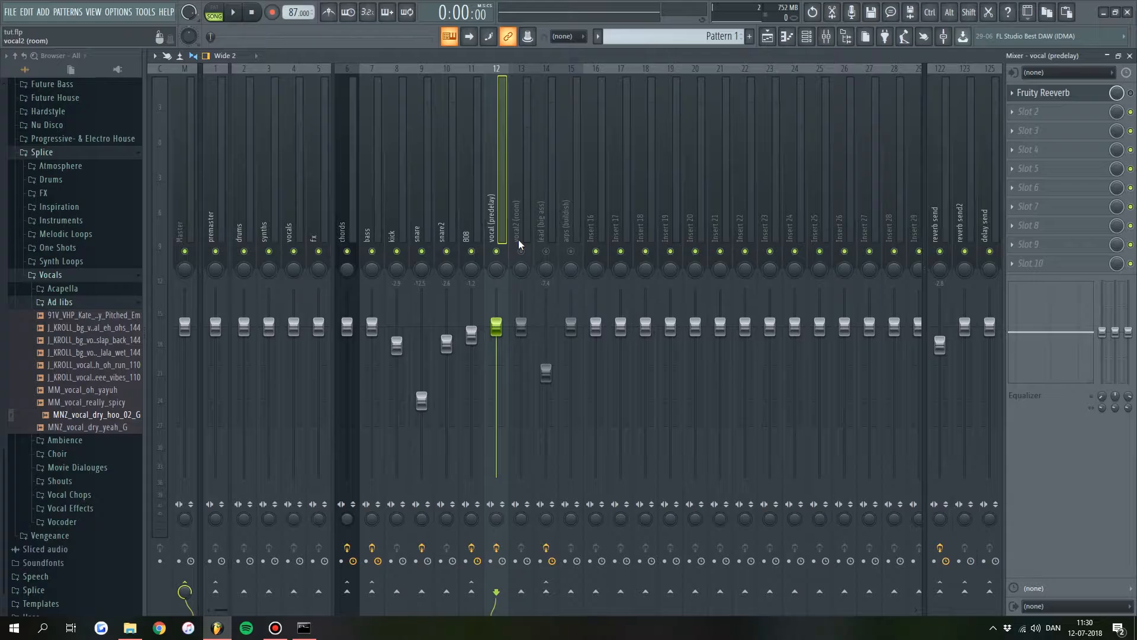
Step: Re-enable the reverb on vocal (predelay) during playback and set its predelay to 143 ms
key(space)
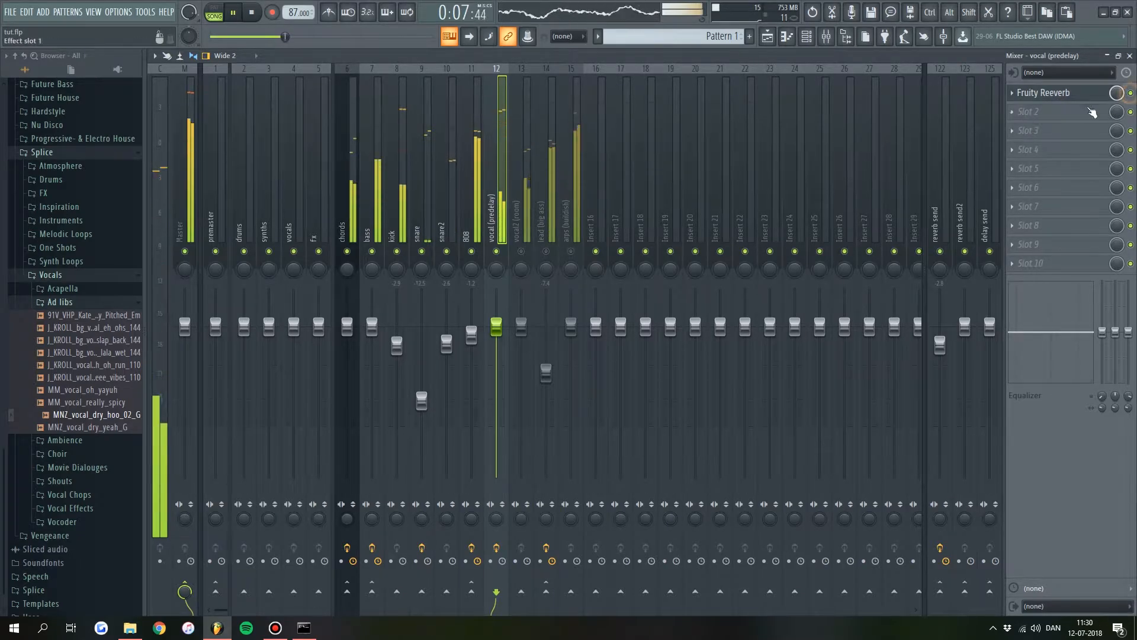
click(1131, 93)
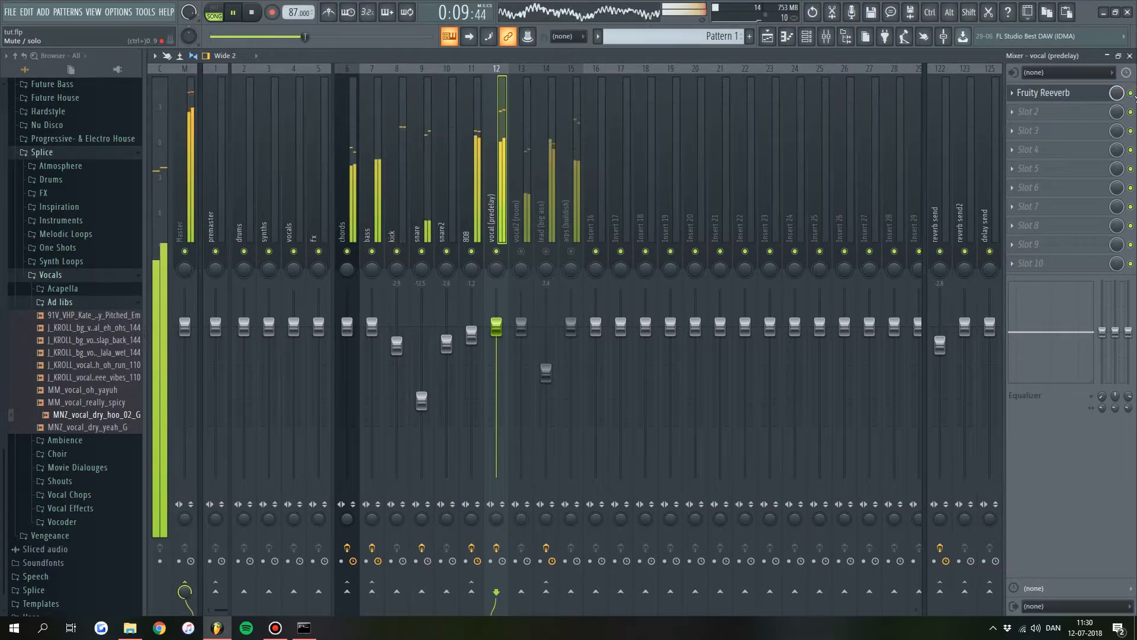
click(1085, 95)
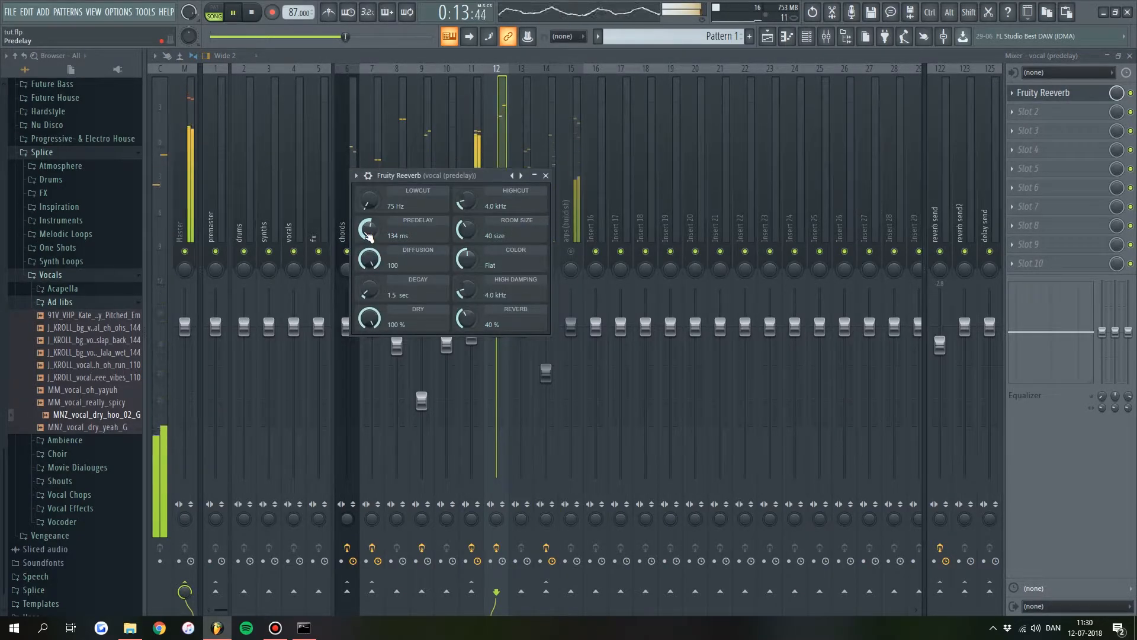
drag(369, 233, 369, 239)
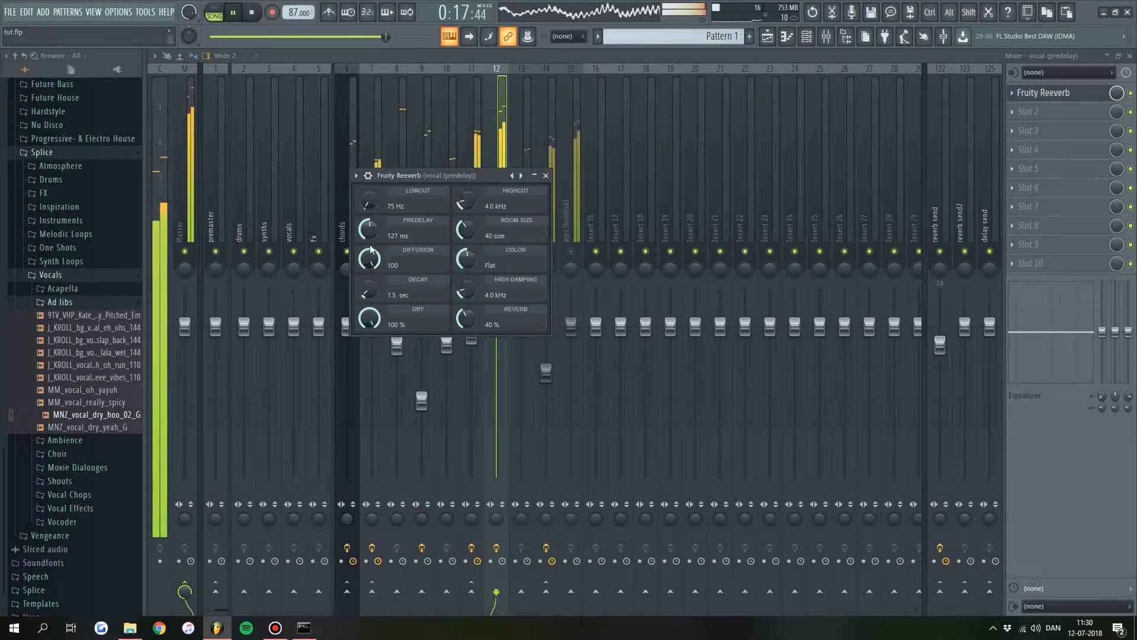
mouse_move(370, 234)
mouse_down()
mouse_move(369, 302)
mouse_move(369, 217)
mouse_up()
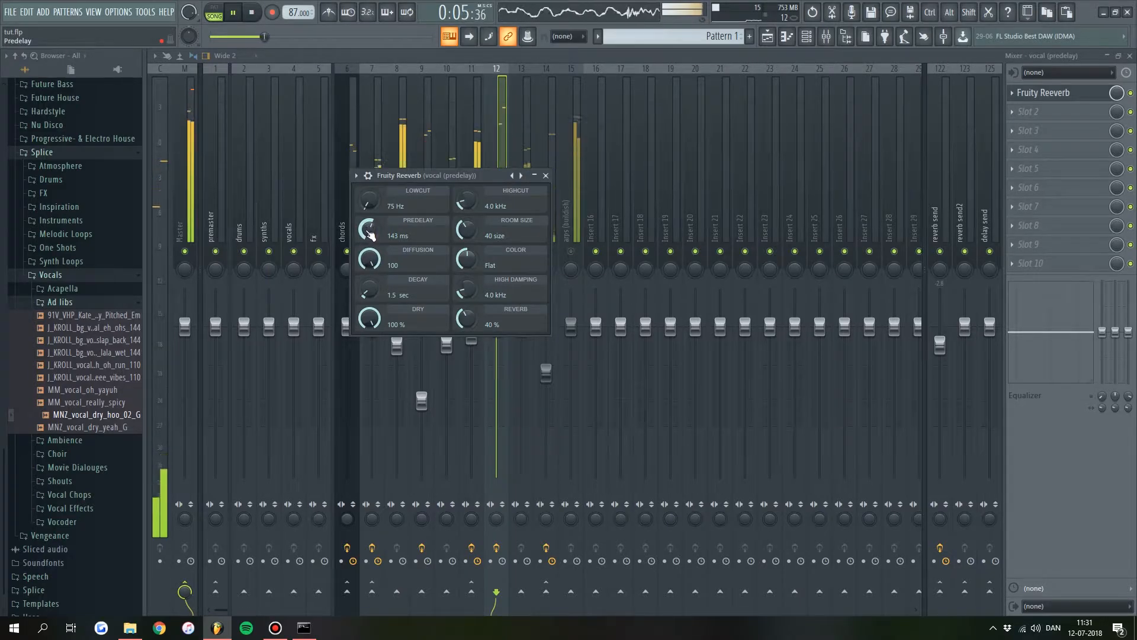
key(space)
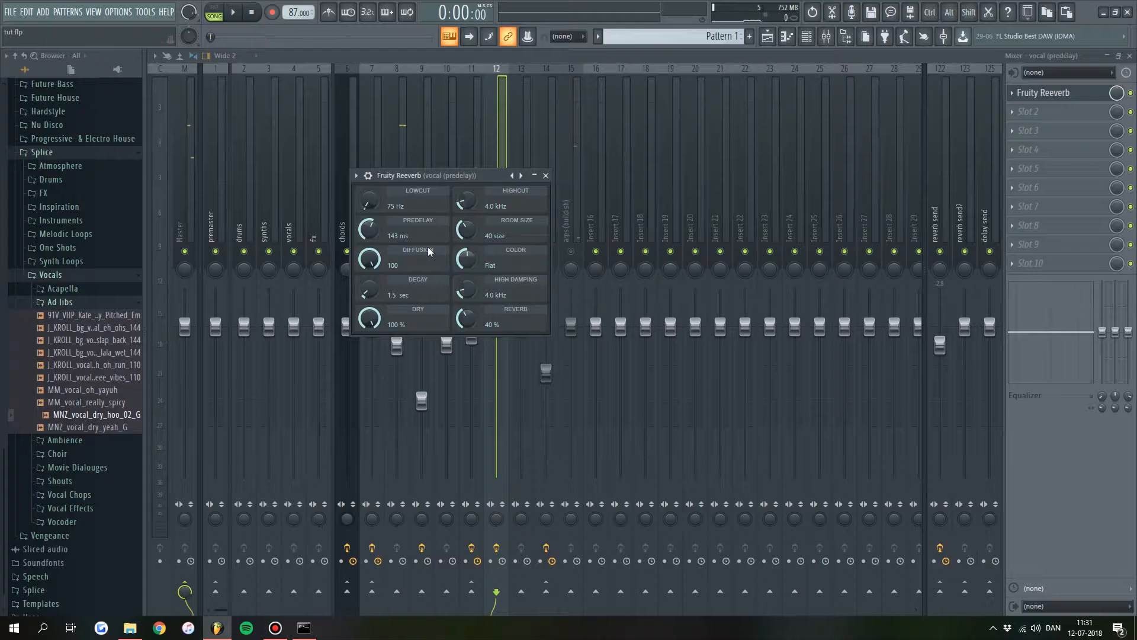
drag(464, 180, 558, 180)
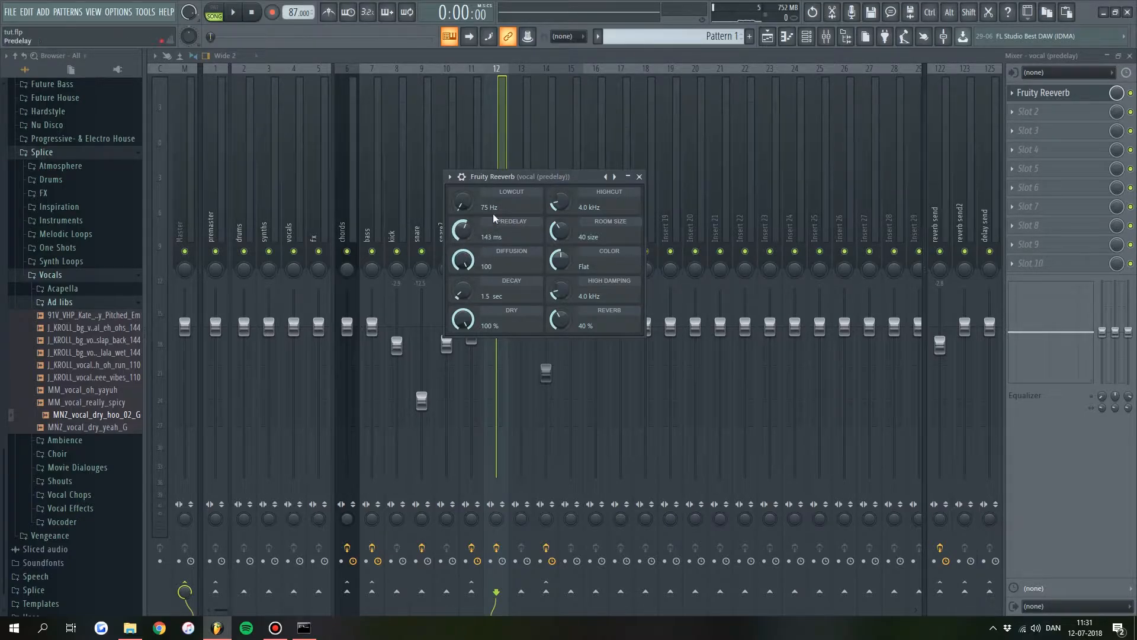
key(Escape)
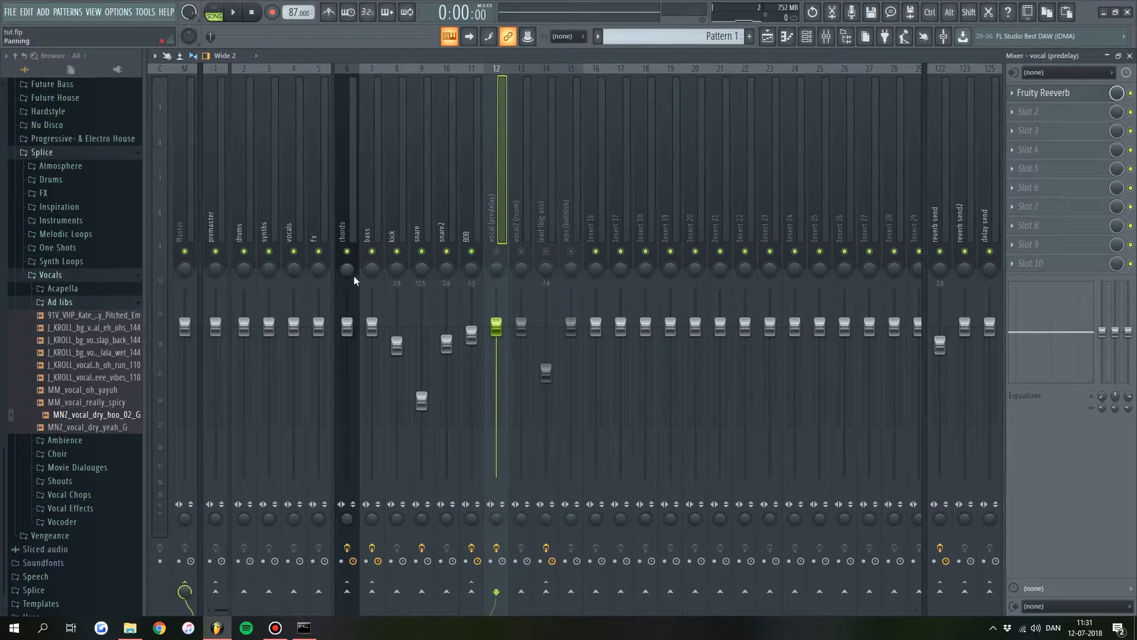
Step: Switch from the vocal (predelay) track to vocal2 (room) and lower vocal2's fader to about -2.2 dB during playback
click(522, 252)
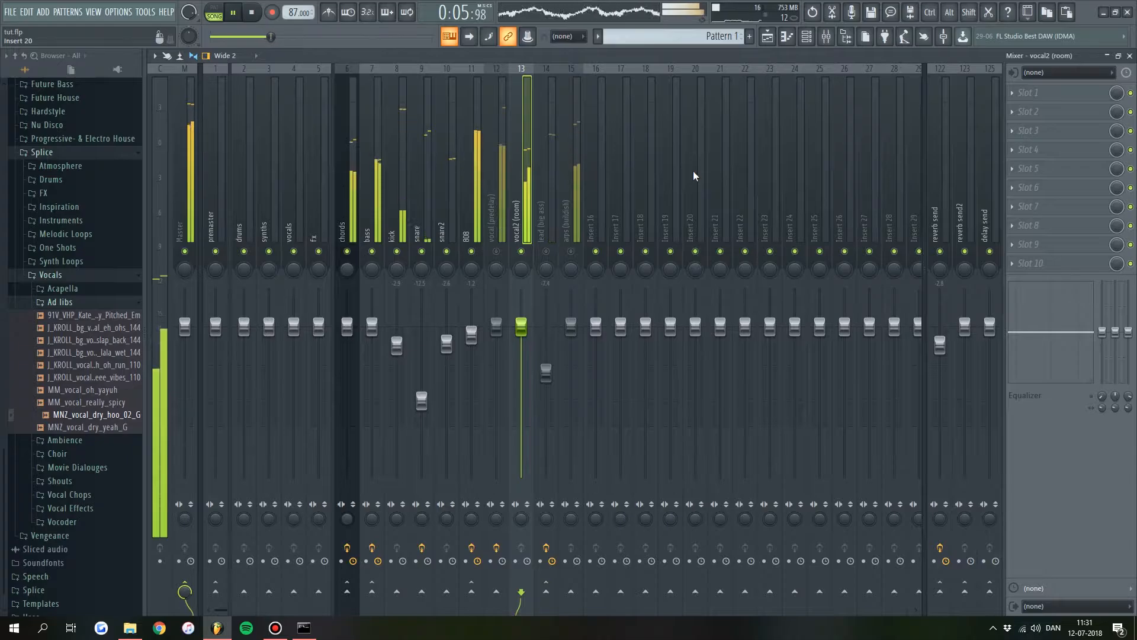
drag(521, 326, 525, 344)
key(space)
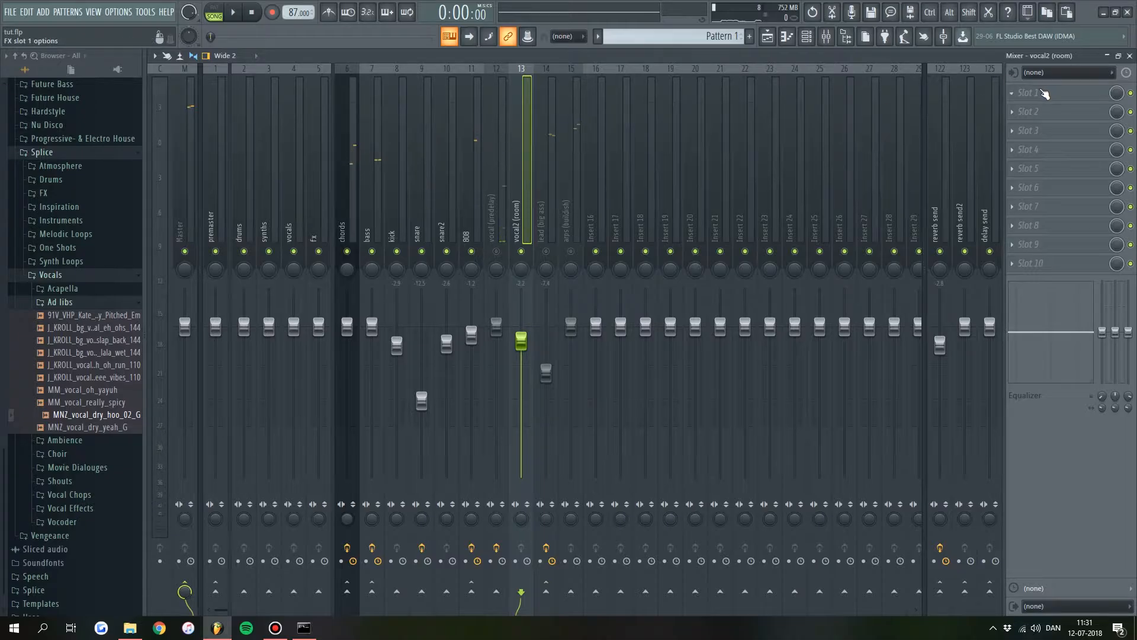
Step: Load Fruity Reeverb into vocal2 (room)'s first effect slot with a 0.6 sec decay and 60 % reverb level
click(1044, 94)
click(748, 165)
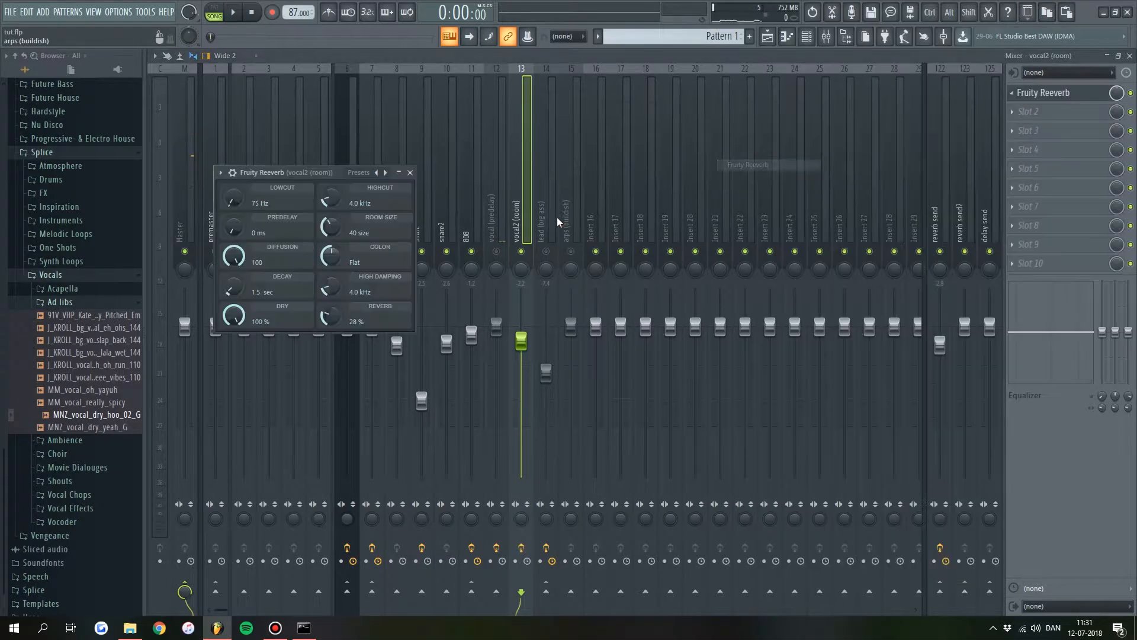
drag(300, 172, 506, 201)
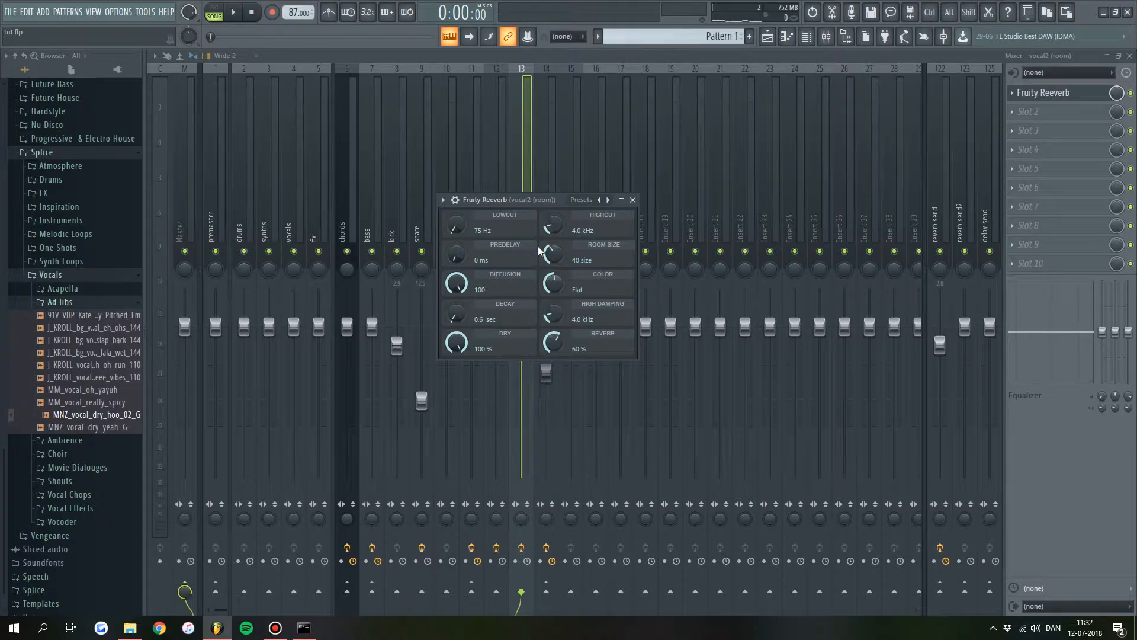
Step: Set the vocal2 reverb's room size to 60, low cut to 1170 Hz and high cut to 7.0 kHz
drag(556, 265, 557, 249)
drag(455, 226, 455, 213)
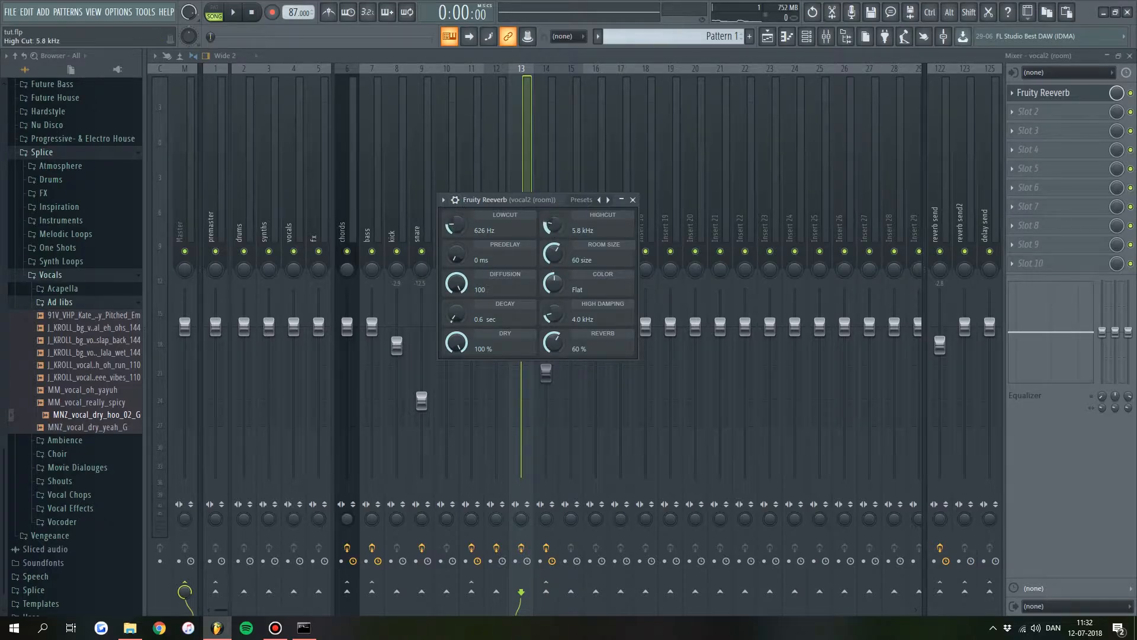
drag(564, 234, 564, 231)
drag(460, 227, 463, 227)
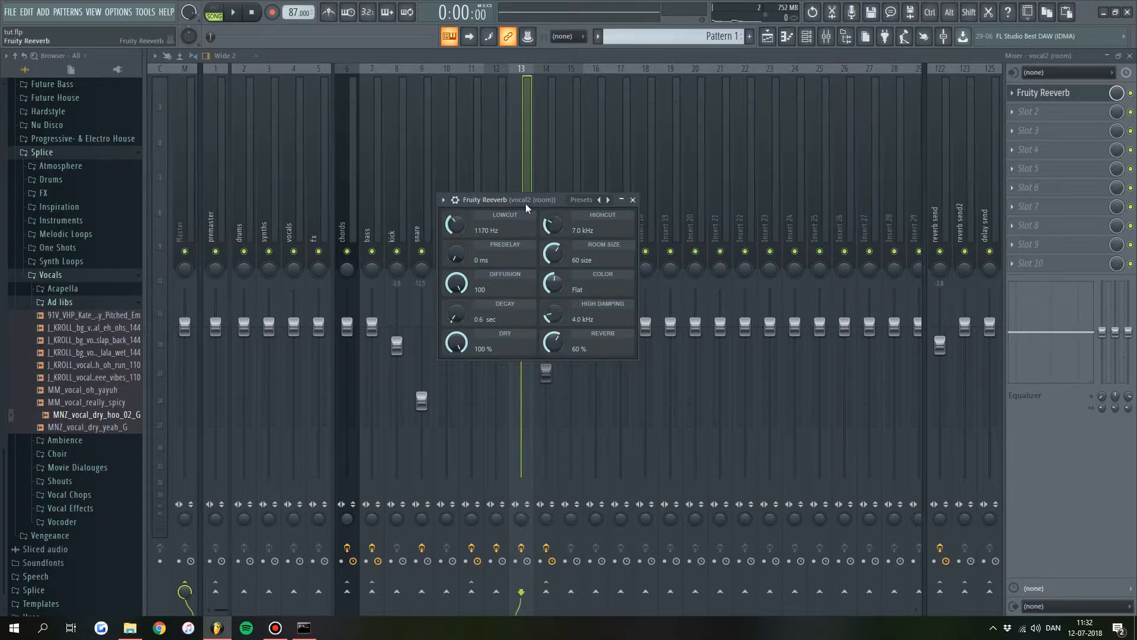
drag(525, 204, 618, 213)
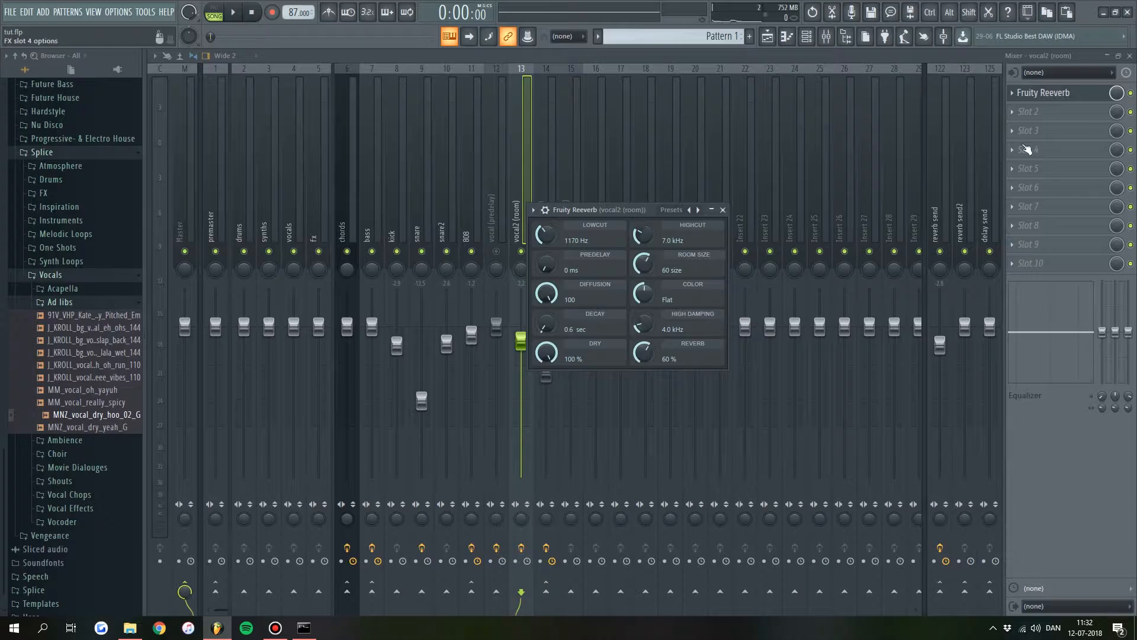
key(Escape)
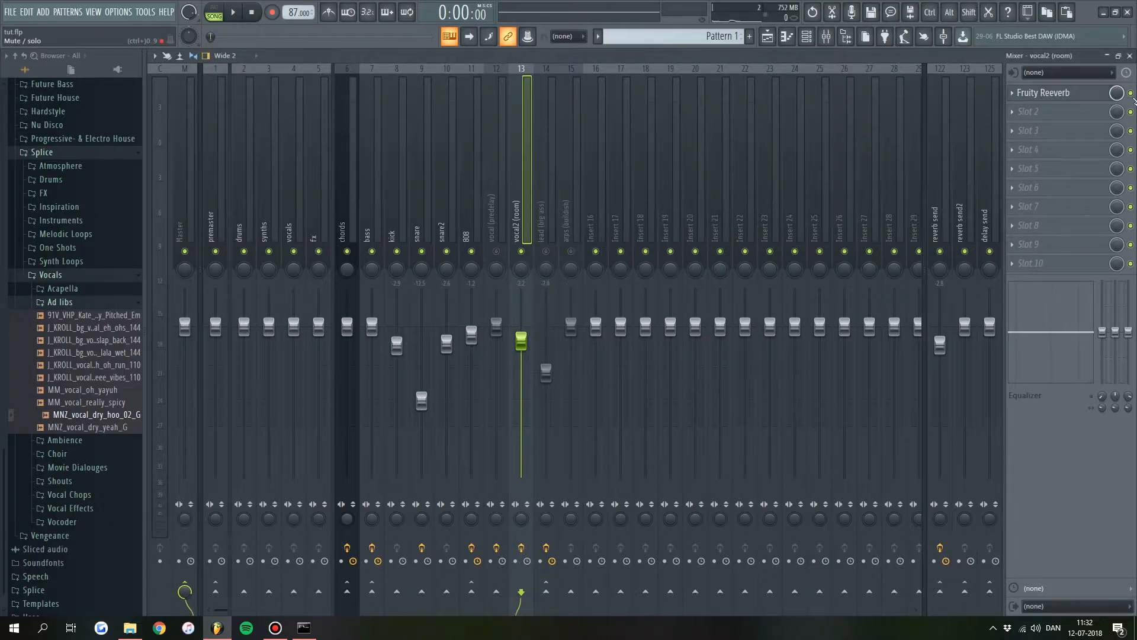
Step: During playback, set the vocal2 reverb's room size to 33 and its reverb level to 70 %
key(space)
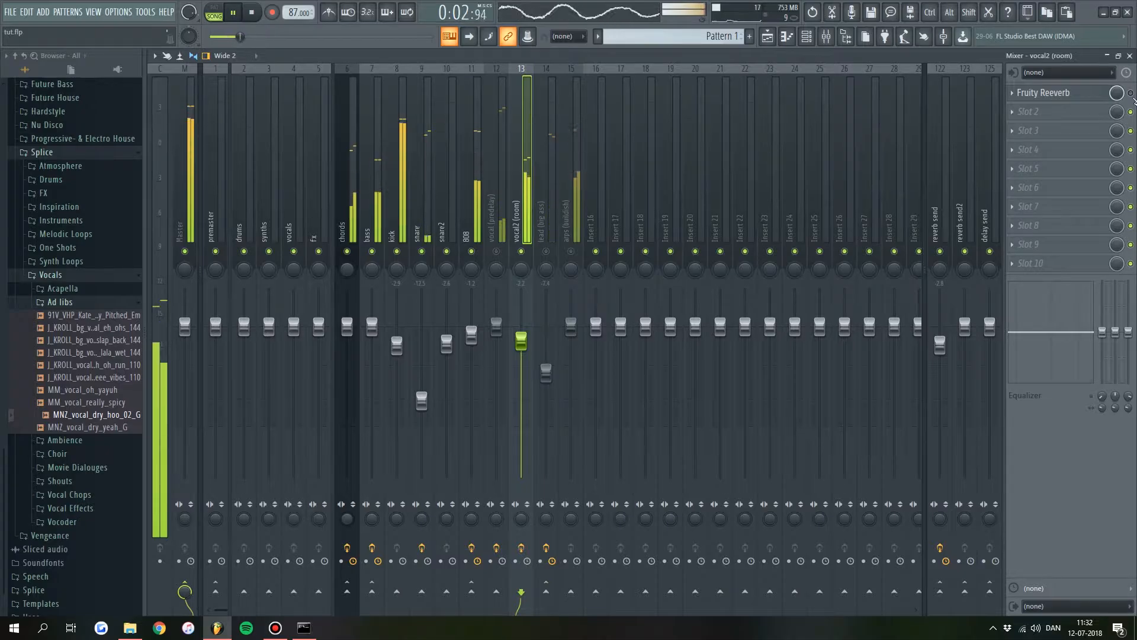
click(1063, 95)
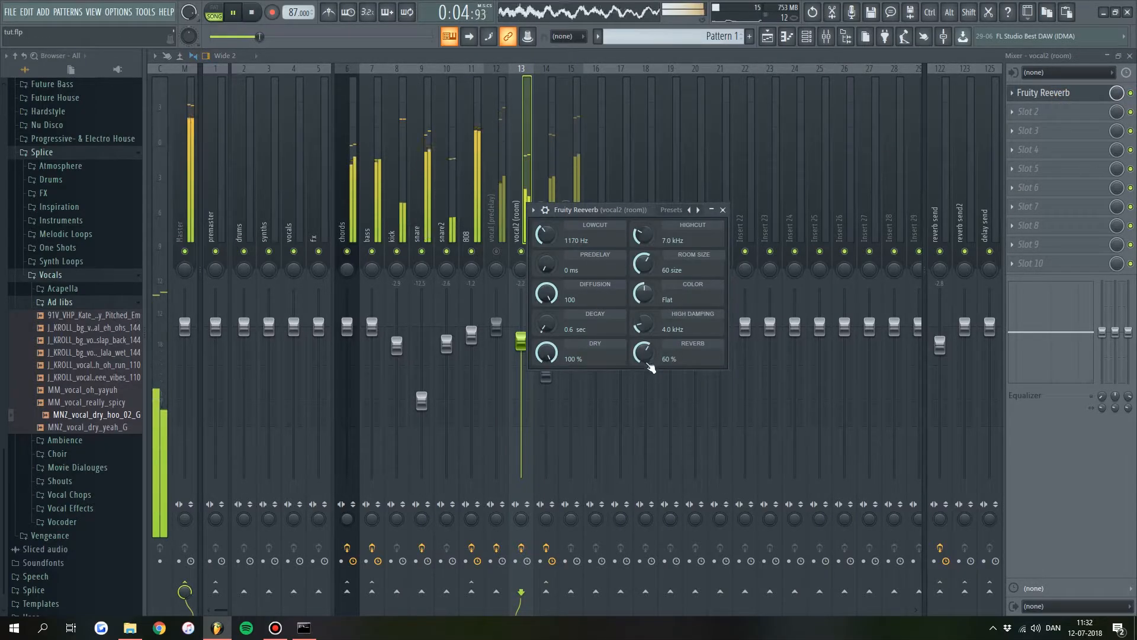
drag(643, 356, 641, 366)
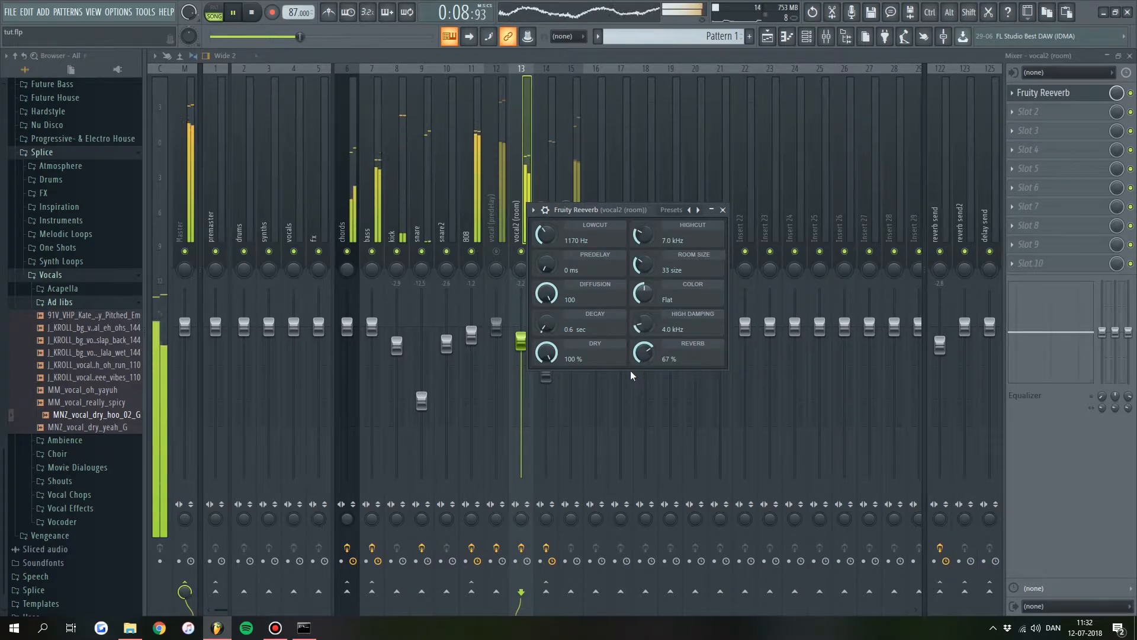
drag(643, 354, 644, 350)
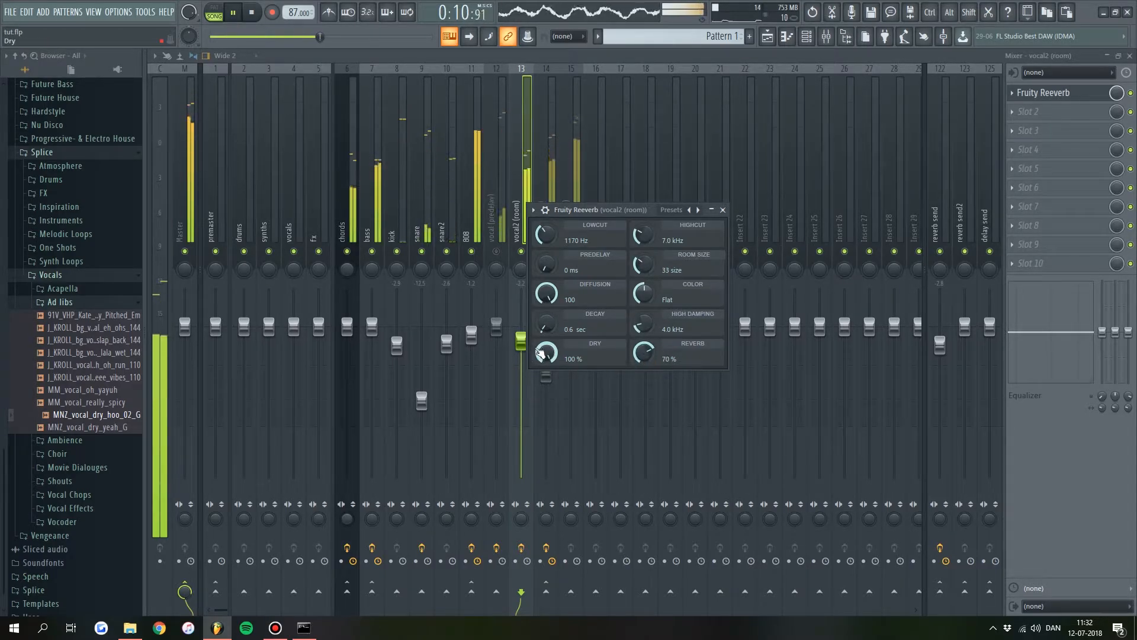
Step: Set the vocal2 reverb's low cut to 882 Hz, high cut to 7.4 kHz and decay to 0.8 sec
drag(548, 238, 548, 244)
drag(642, 238, 642, 231)
drag(542, 251, 542, 255)
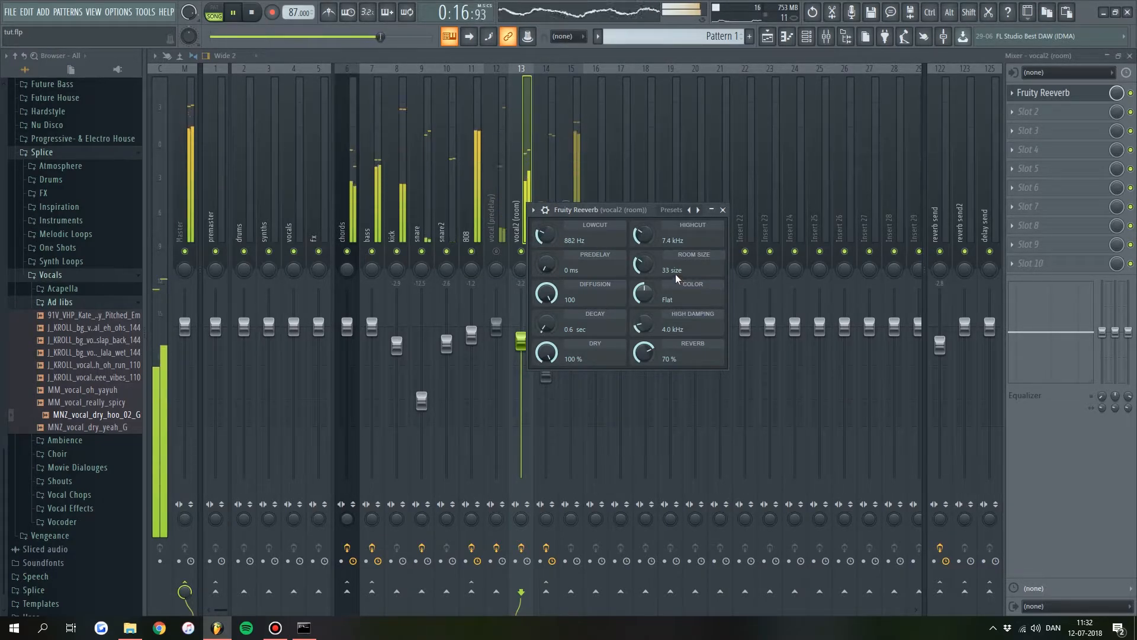
drag(546, 325, 546, 321)
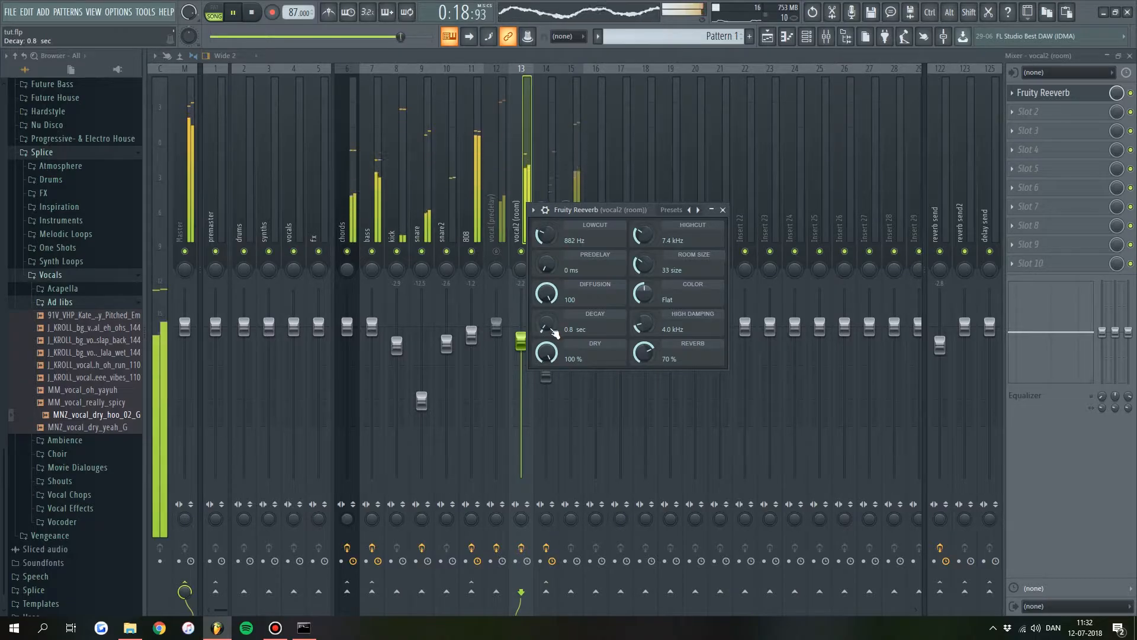
Step: Compare vocal2 with the reverb bypassed and enabled during playback, and stop the song
click(1131, 93)
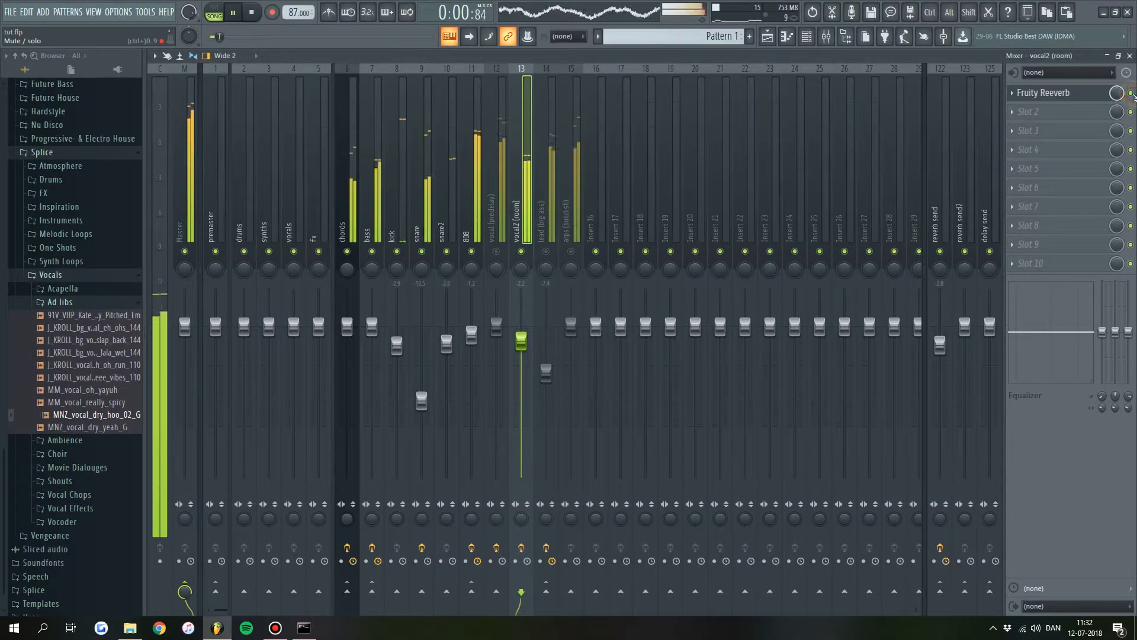
click(1131, 93)
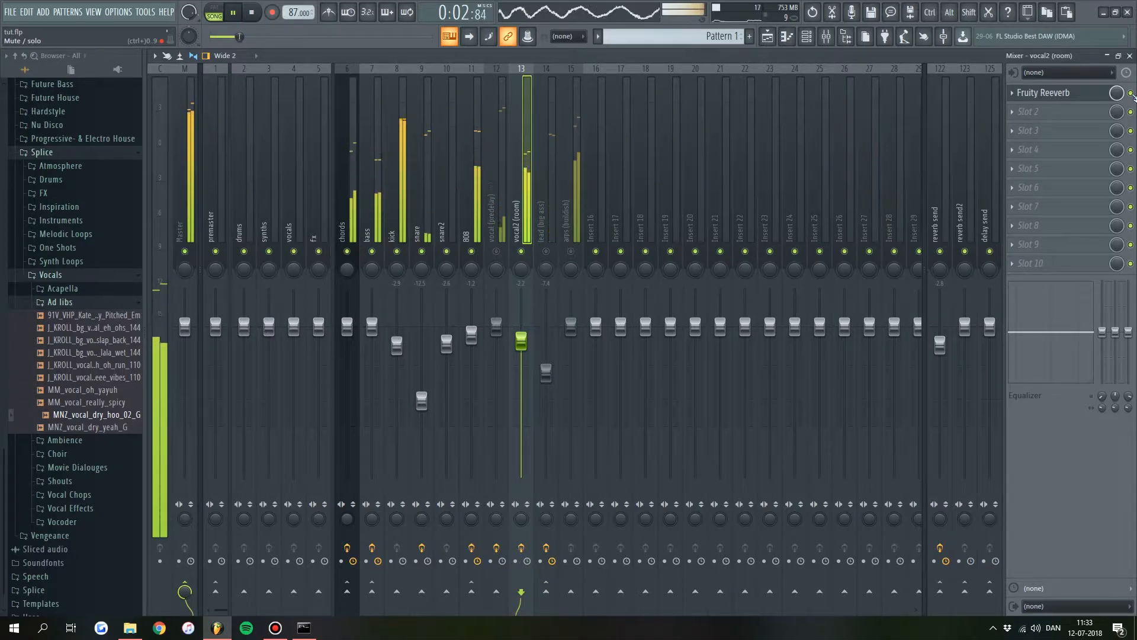
key(space)
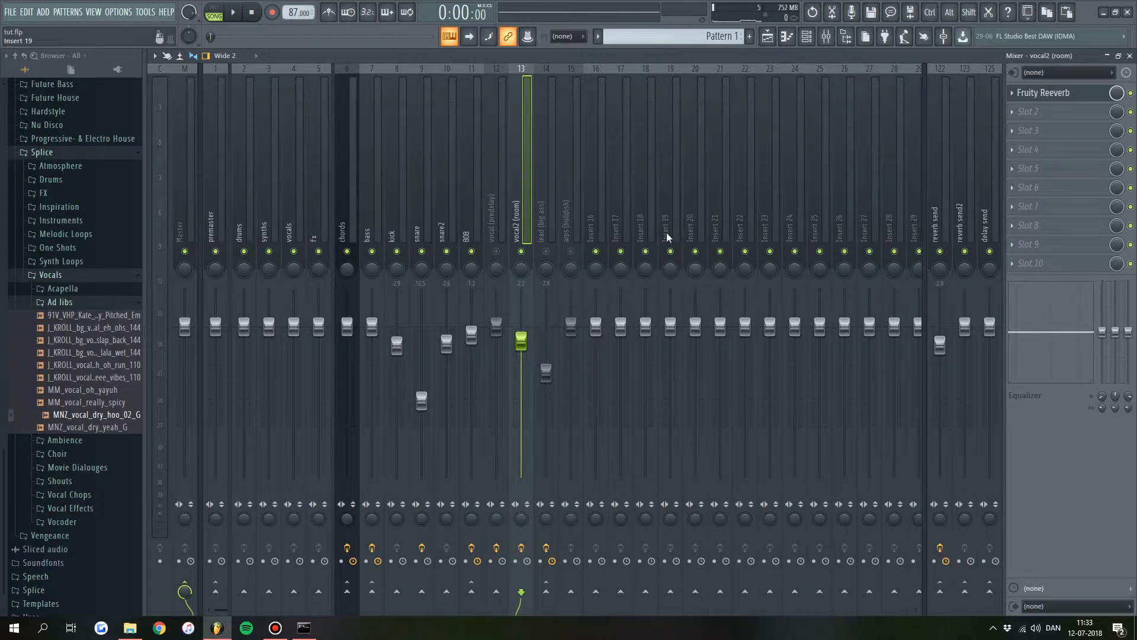
Step: Mute the vocal2 track, unmute the lead track and audition the song with the lead dry
click(521, 251)
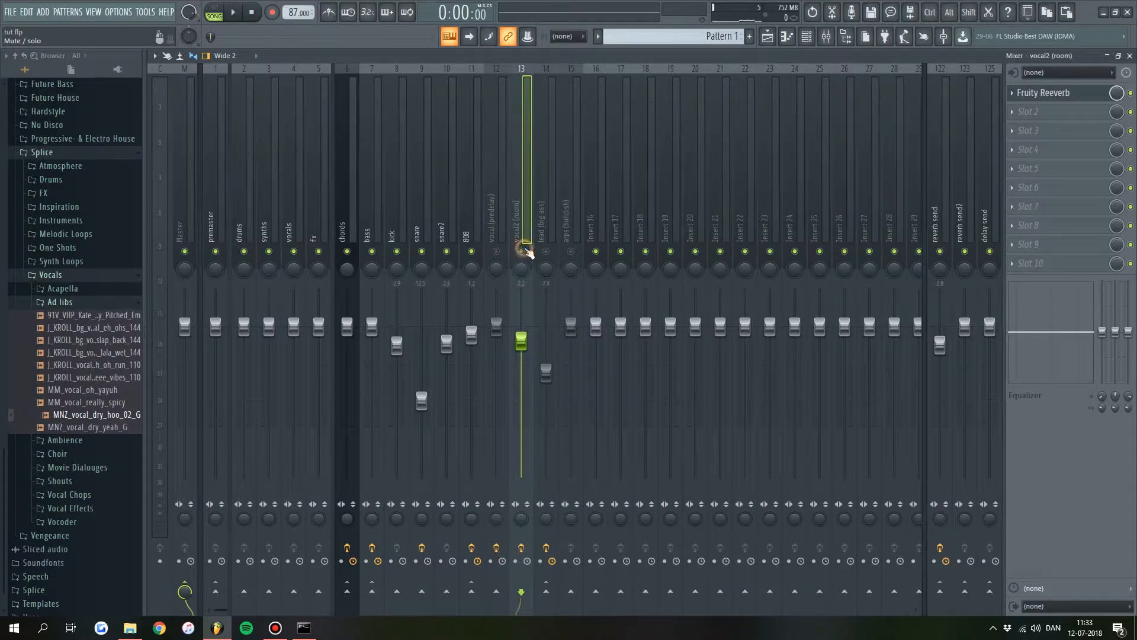
click(543, 202)
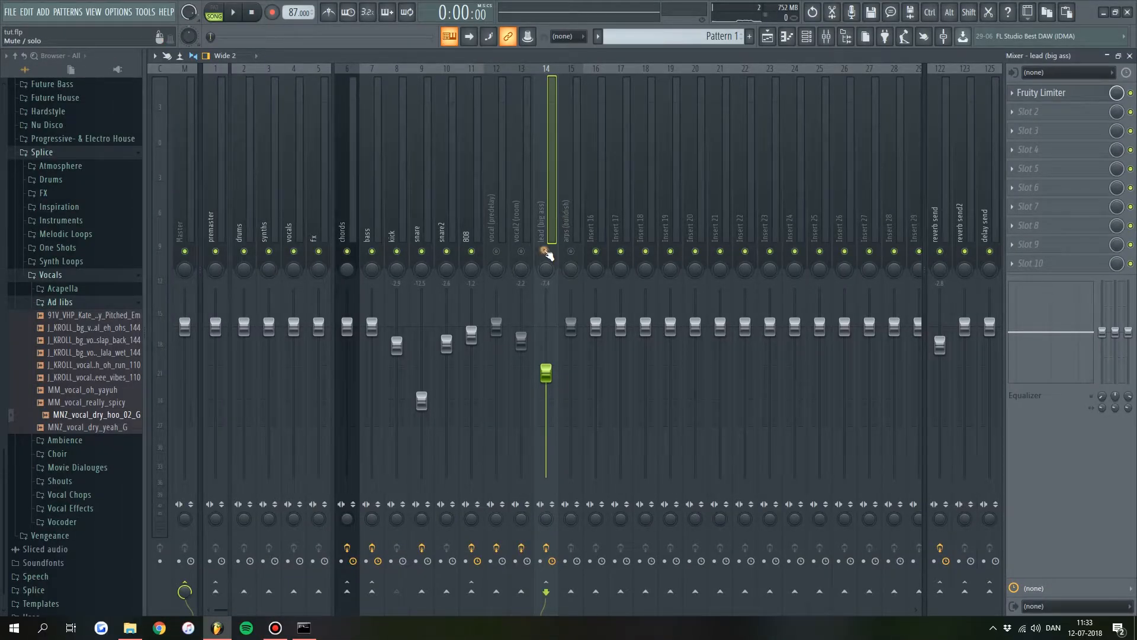
click(546, 251)
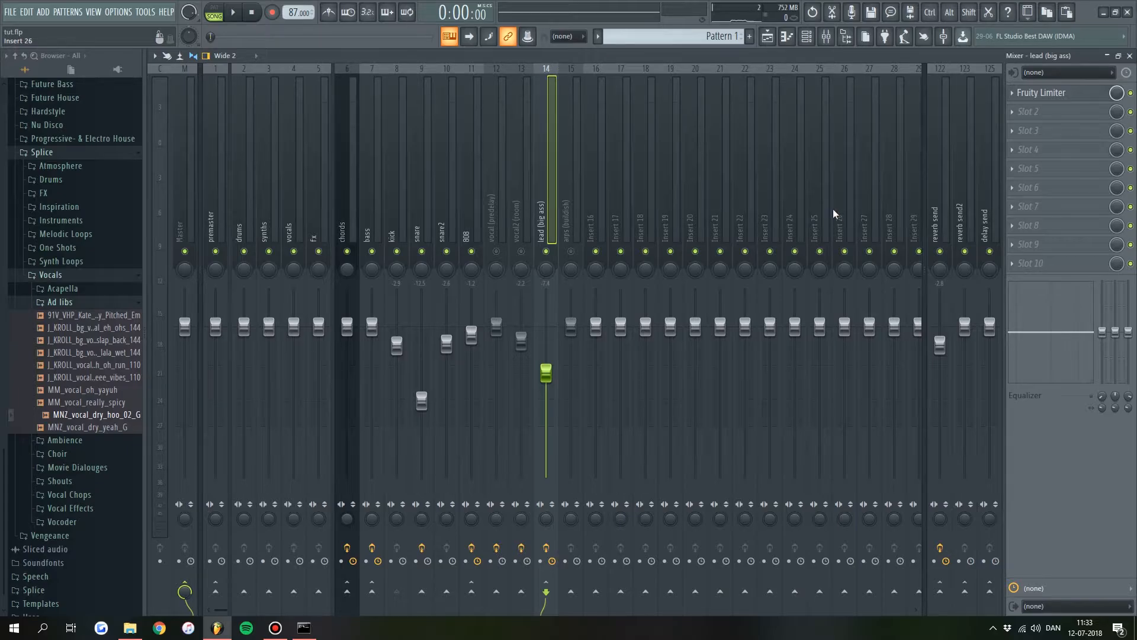
key(space)
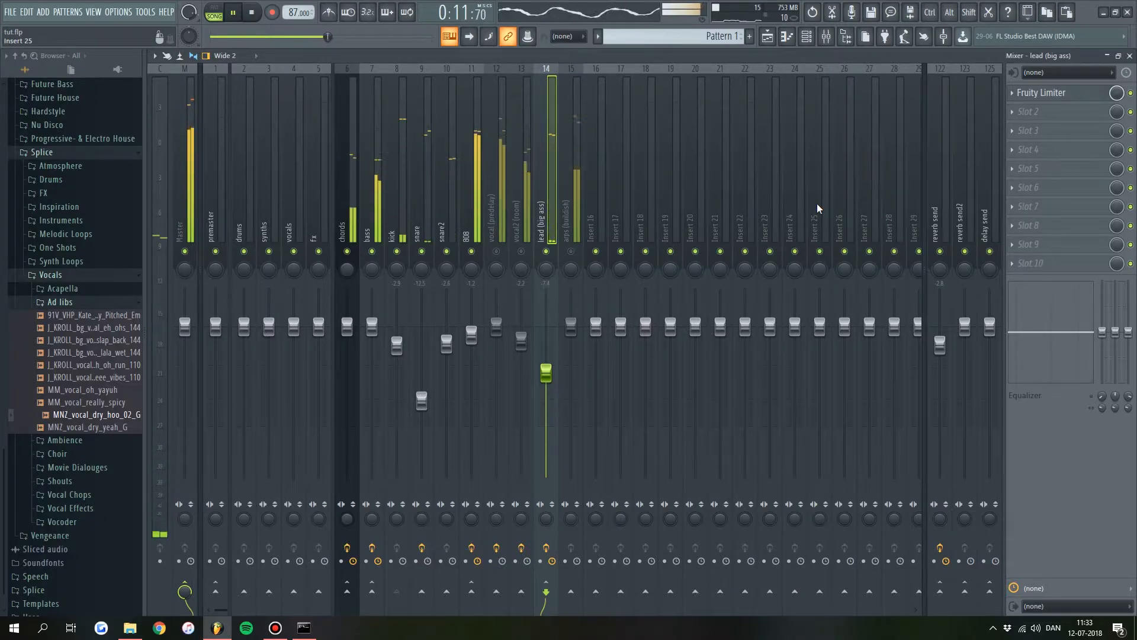
key(space)
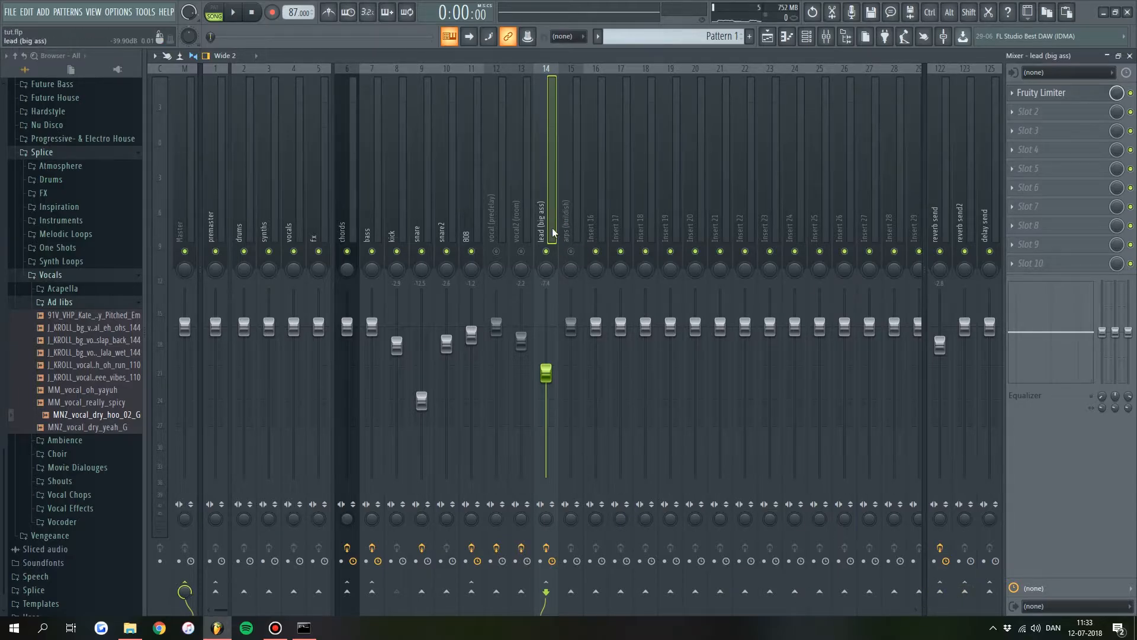
Step: Route the lead track to the reverb send and load Fruity Reeverb in the send's first effect slot
click(947, 598)
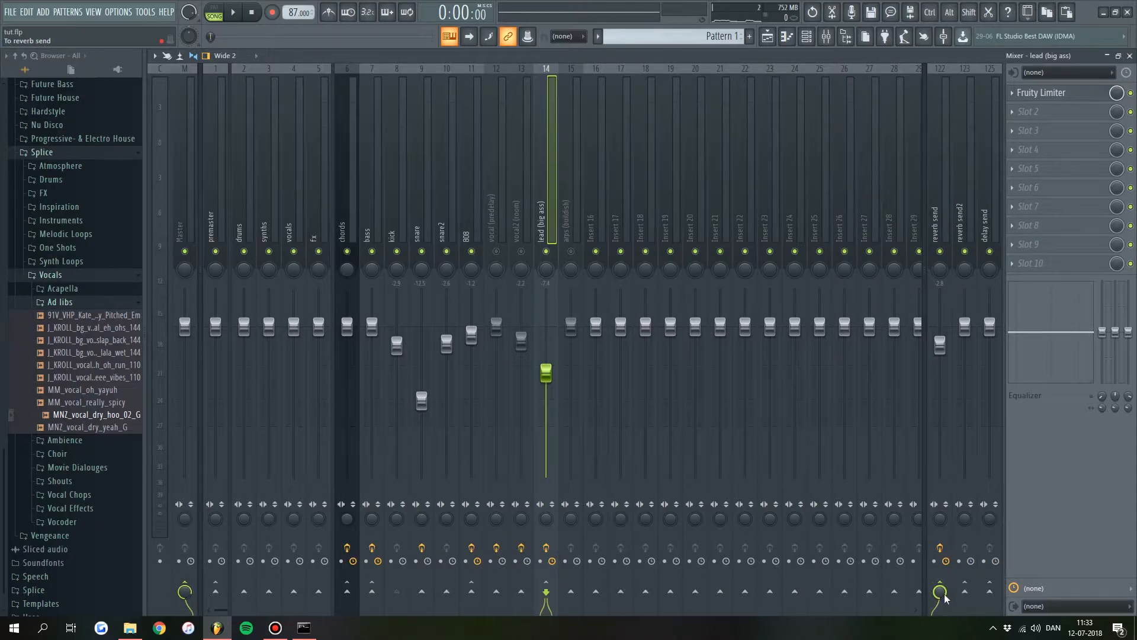
click(940, 204)
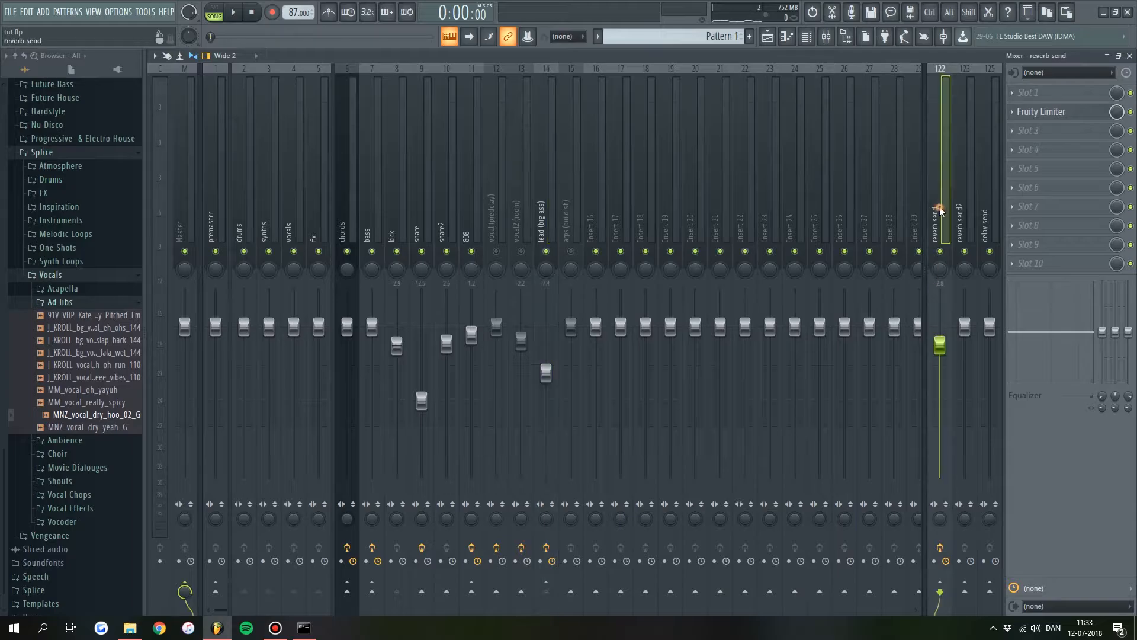
click(1041, 93)
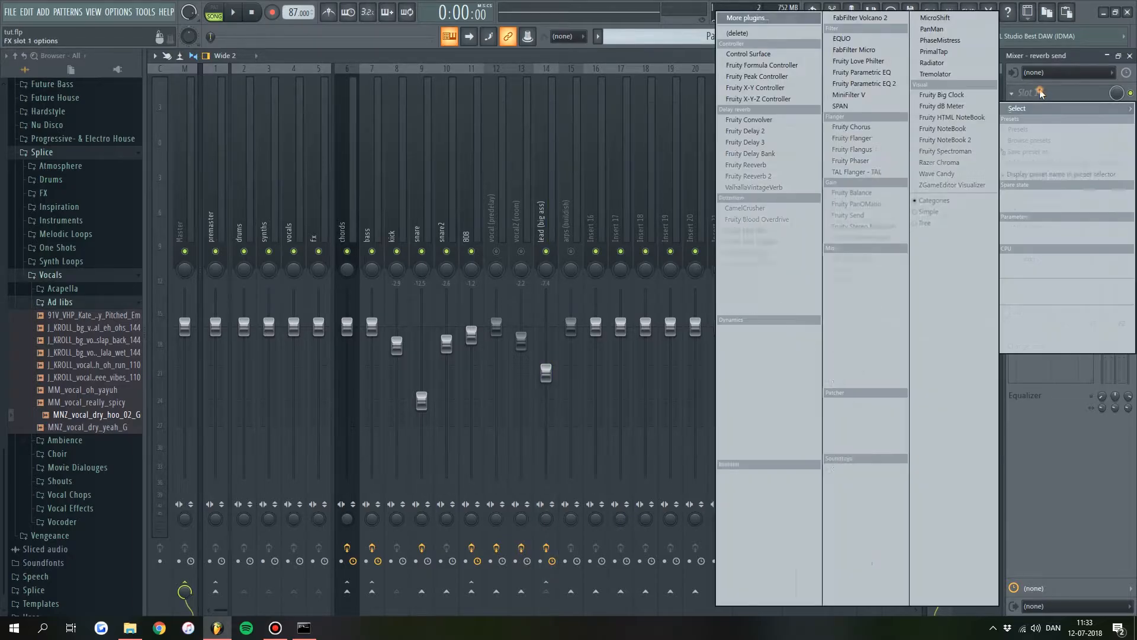
click(753, 167)
drag(313, 211, 631, 228)
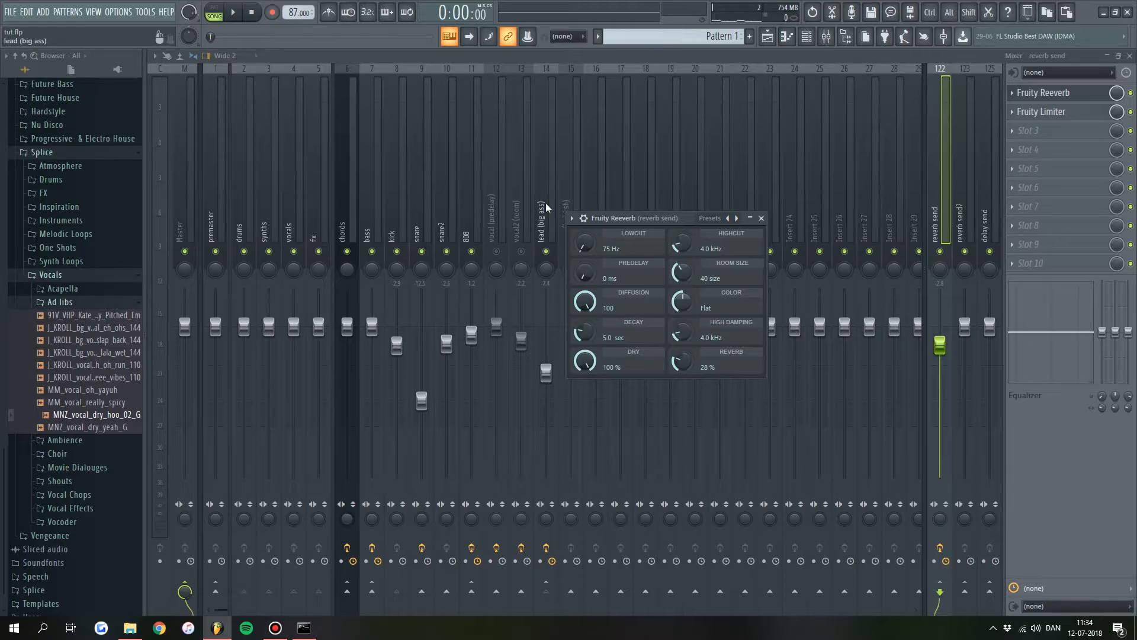
Step: Set the reverb send's room size to 60 and its reverb level to 90 %
drag(681, 271, 682, 255)
drag(682, 248, 681, 250)
drag(678, 370, 678, 369)
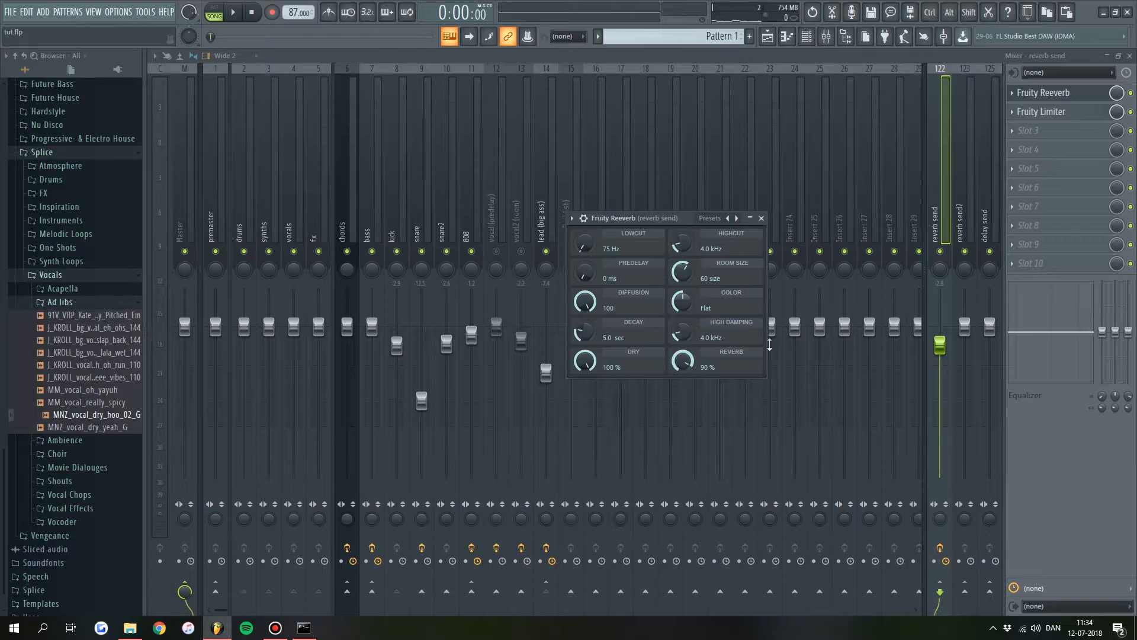
click(761, 218)
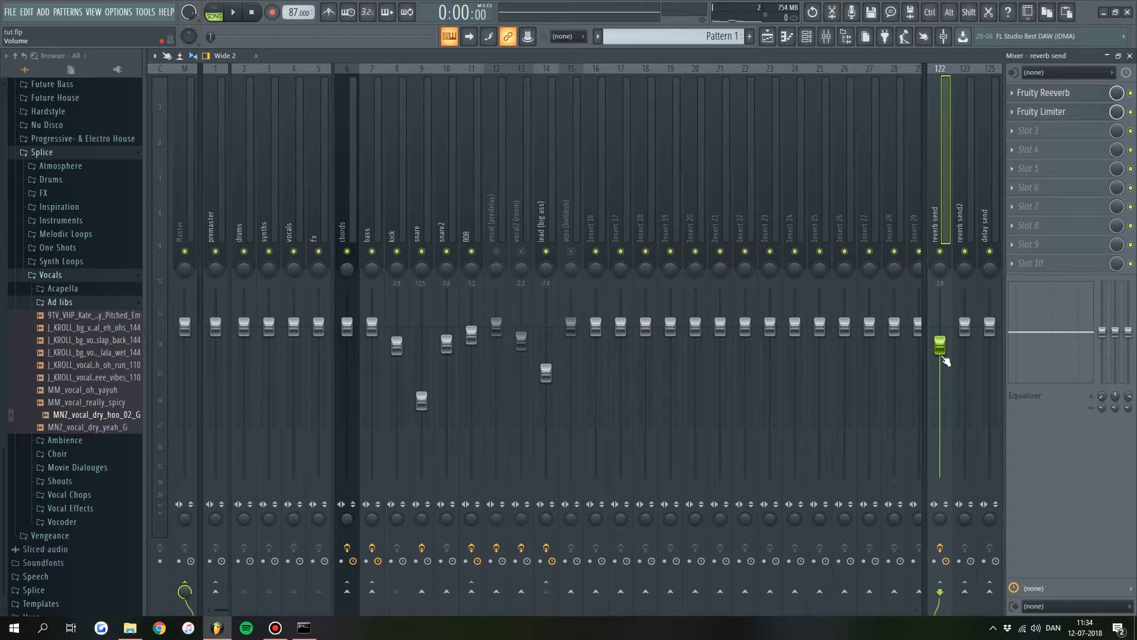
Step: During playback, lower the reverb send's volume to about -6.8 dB and the lead's volume to about -9.2 dB
click(545, 194)
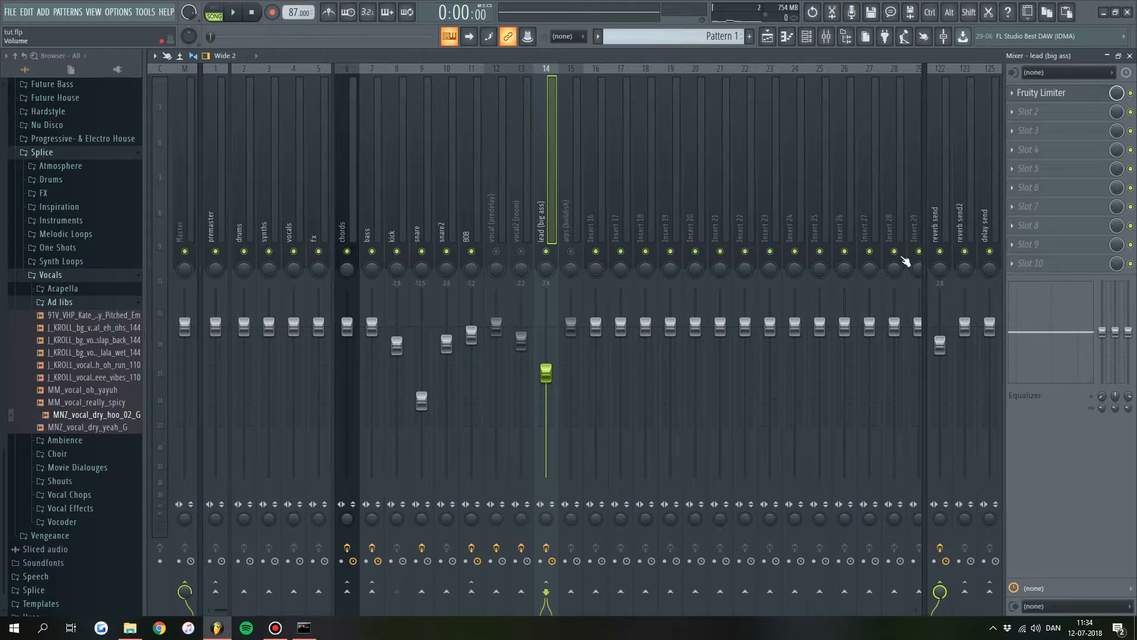
click(944, 216)
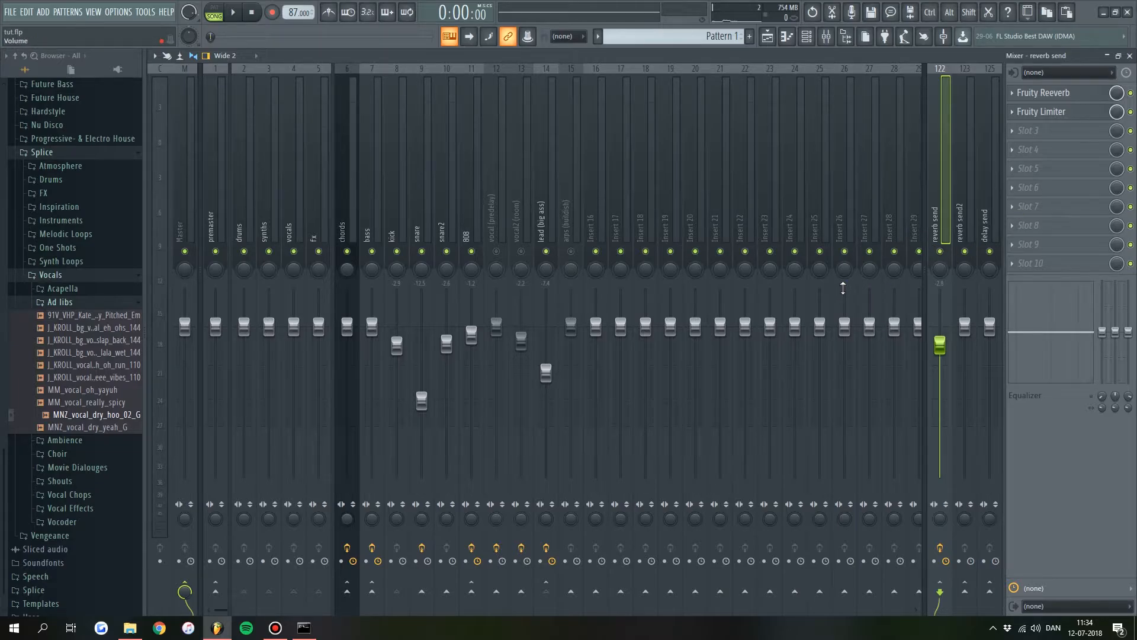
key(space)
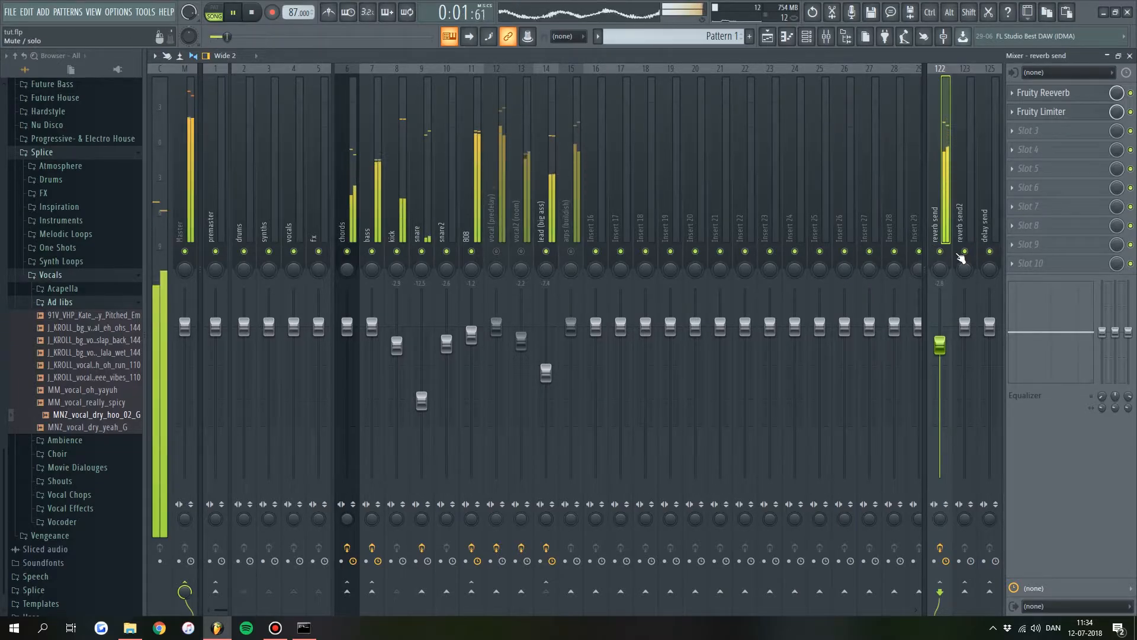
click(552, 221)
drag(940, 344, 940, 368)
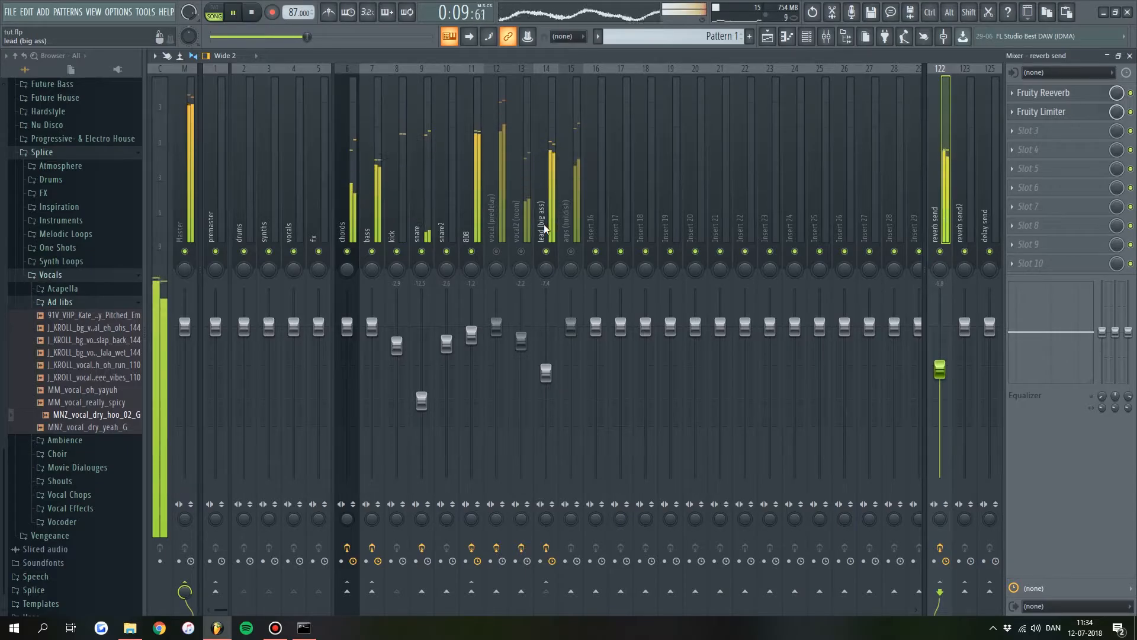
drag(546, 370, 548, 388)
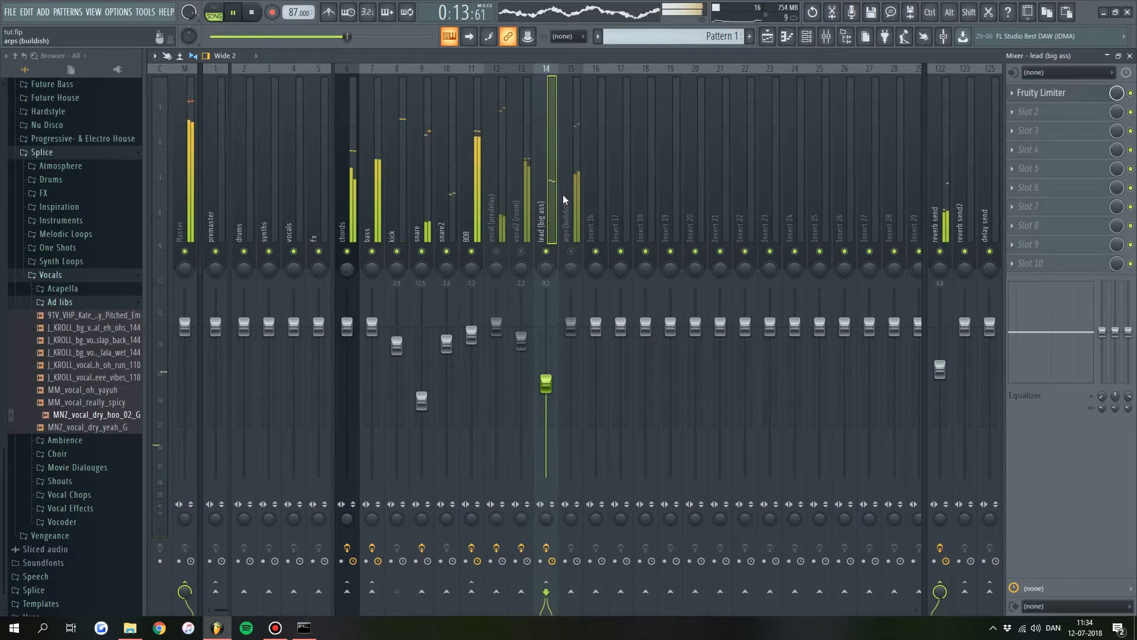
Step: Set the send's Reeverb to 100 % reverb level, 6.0 sec decay and 7.6 kHz high cut, then stop playback
click(935, 201)
click(1042, 93)
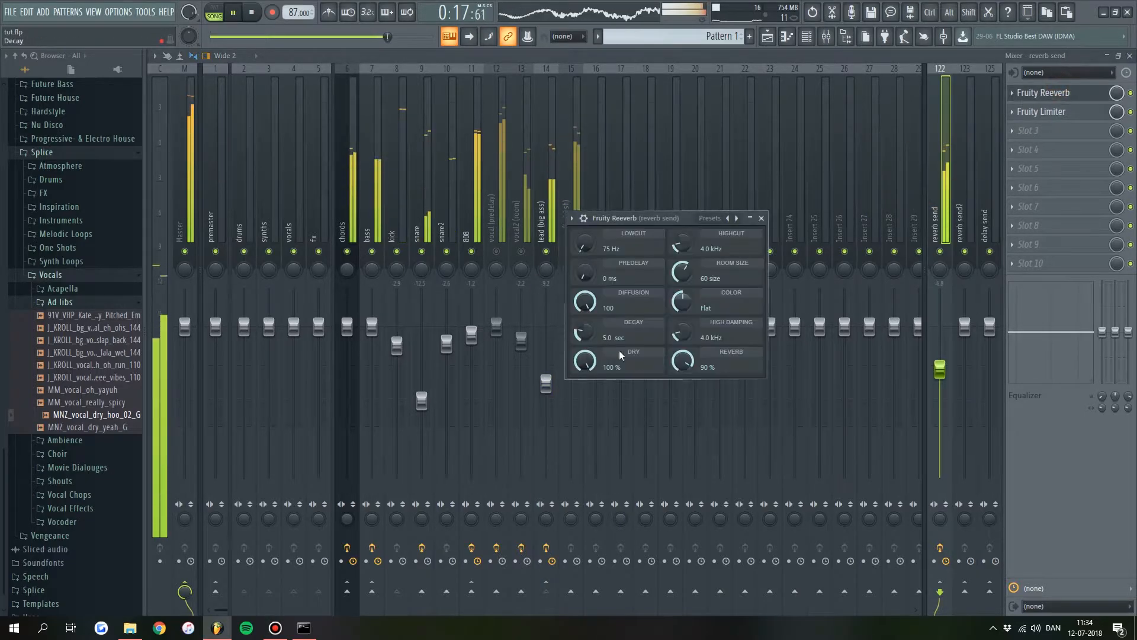
drag(683, 360, 684, 332)
drag(584, 332, 584, 319)
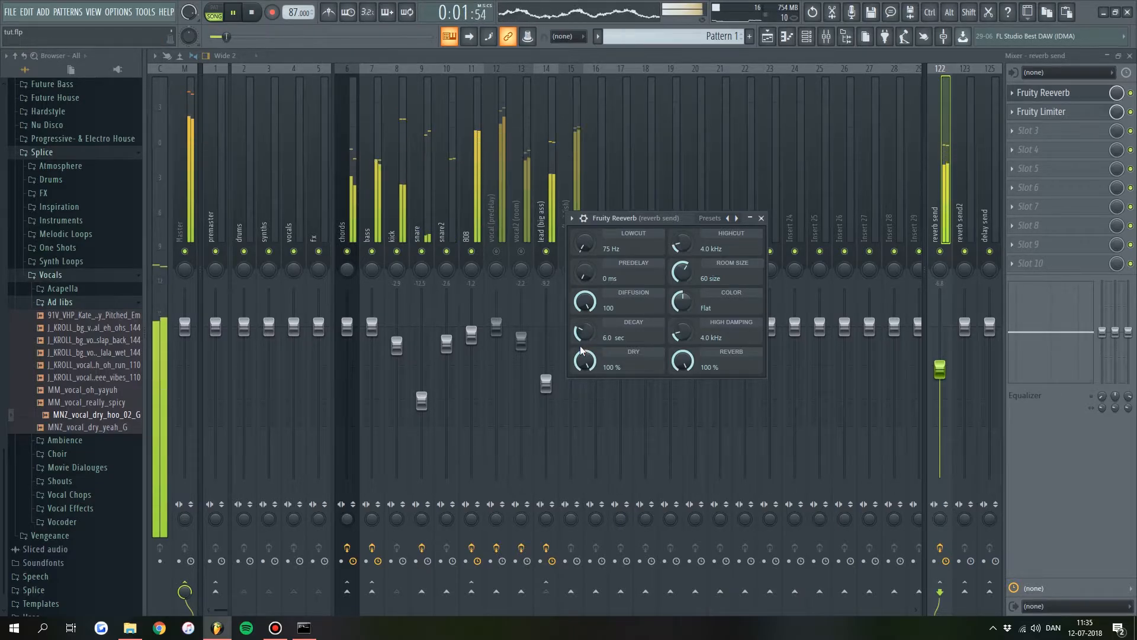
mouse_move(682, 244)
mouse_down()
mouse_move(682, 214)
mouse_move(682, 251)
mouse_up()
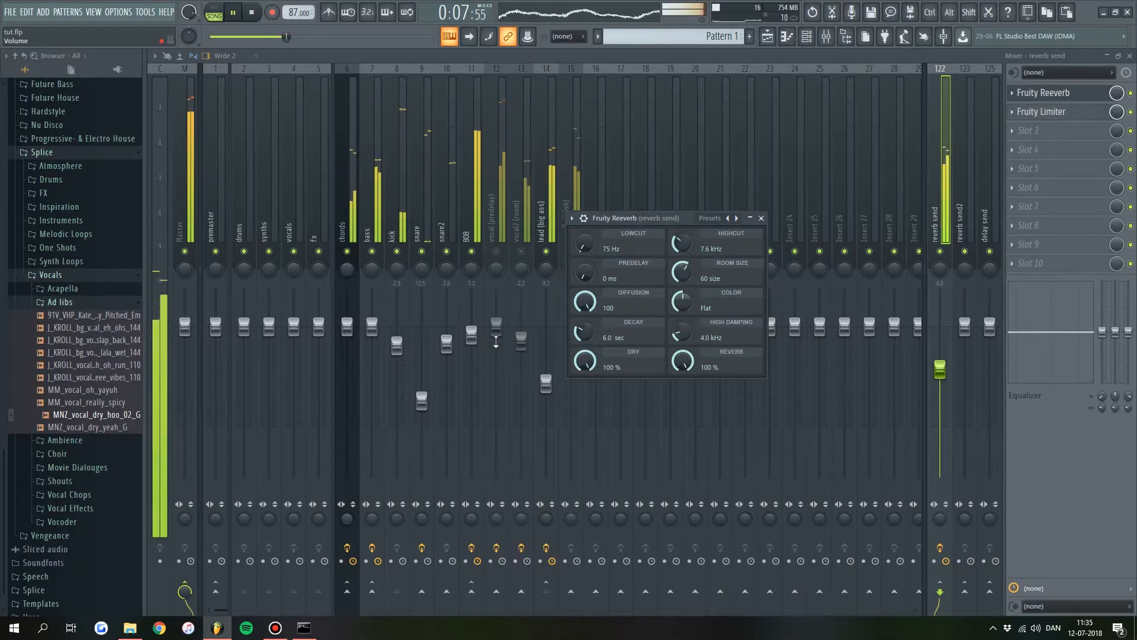
key(space)
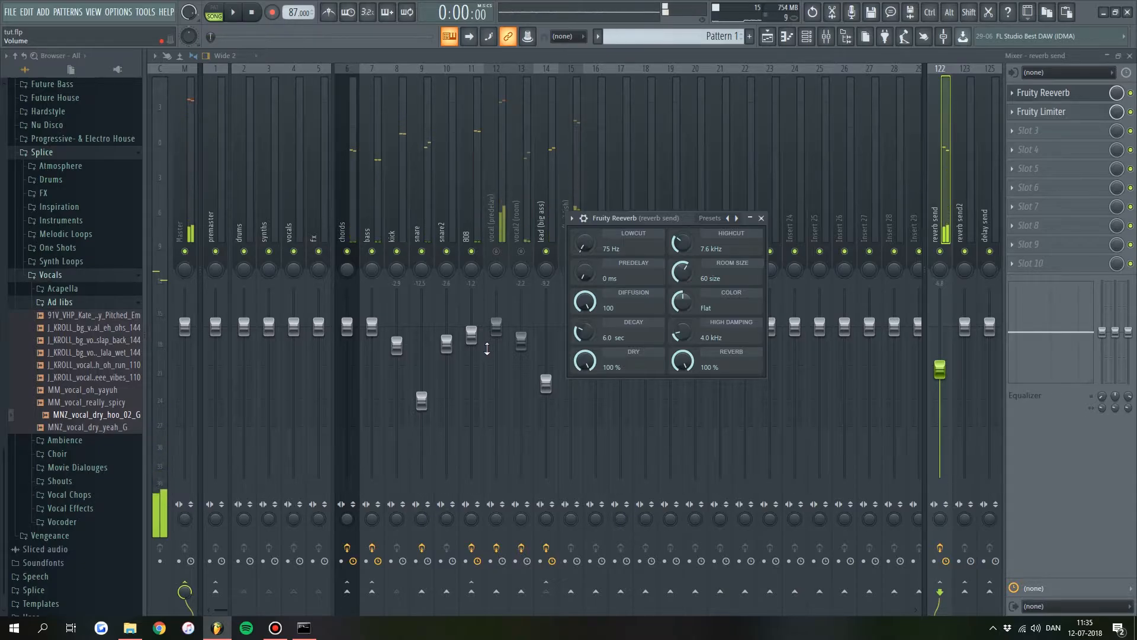
click(1043, 93)
click(1042, 93)
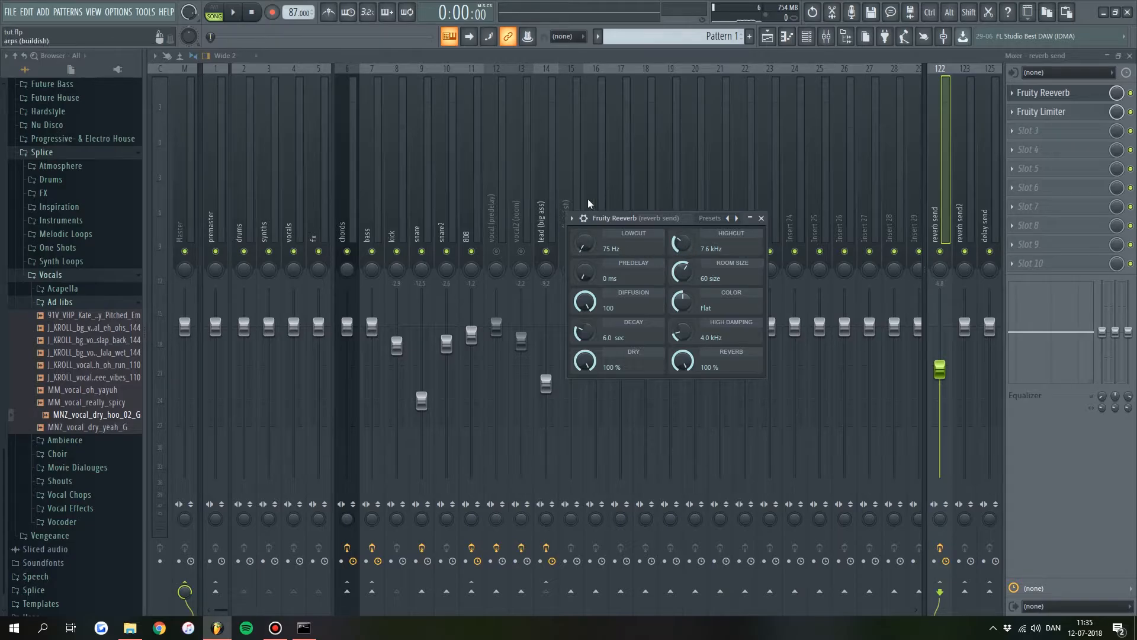
click(761, 218)
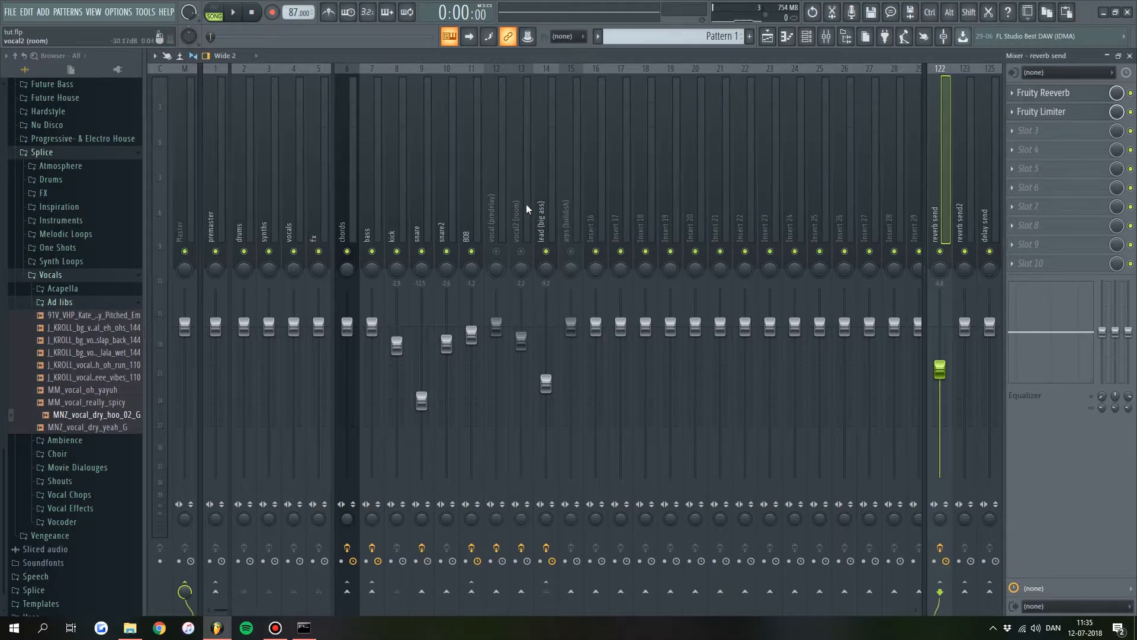
Step: Examine the kick's routing to the reverb send and the sidechain input source of the send's Fruity Limiter
click(546, 206)
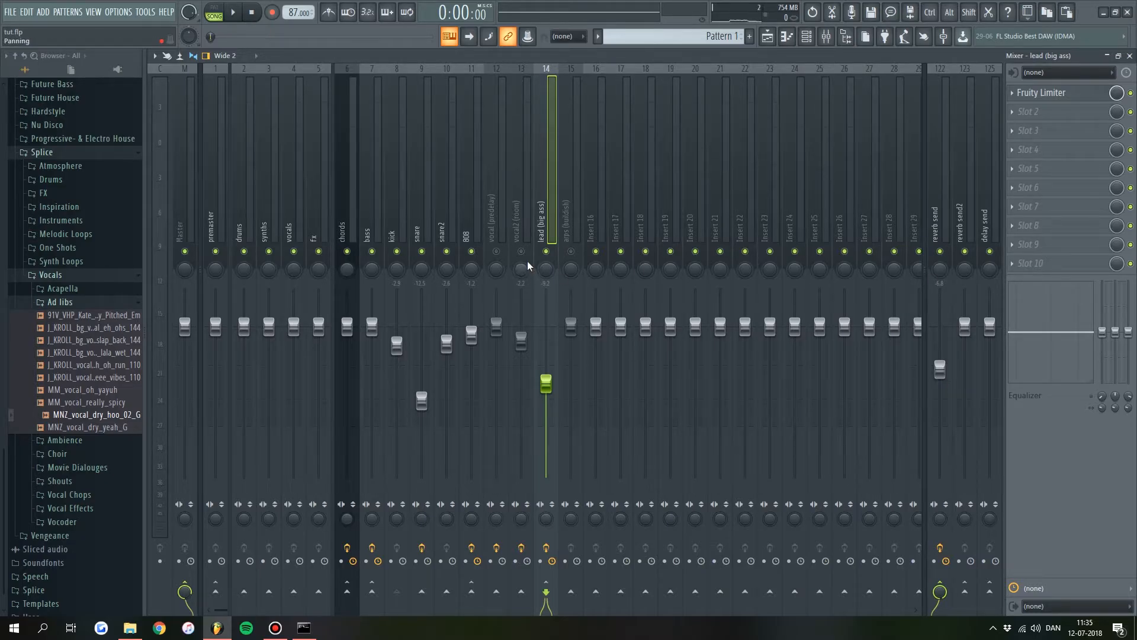
click(940, 208)
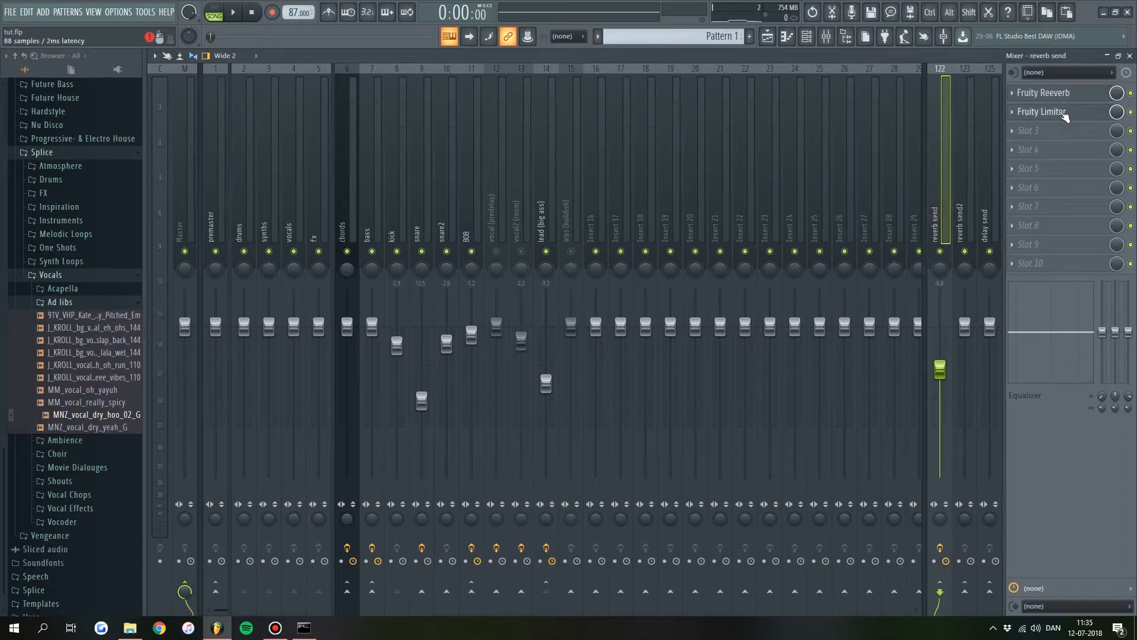
click(1064, 117)
key(Escape)
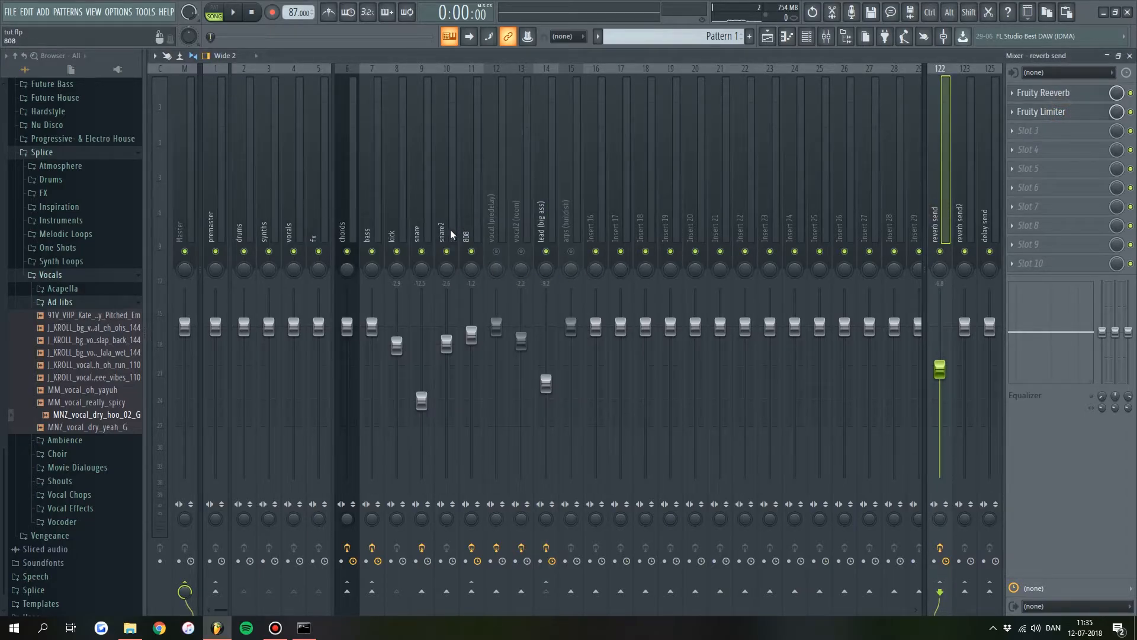
click(390, 239)
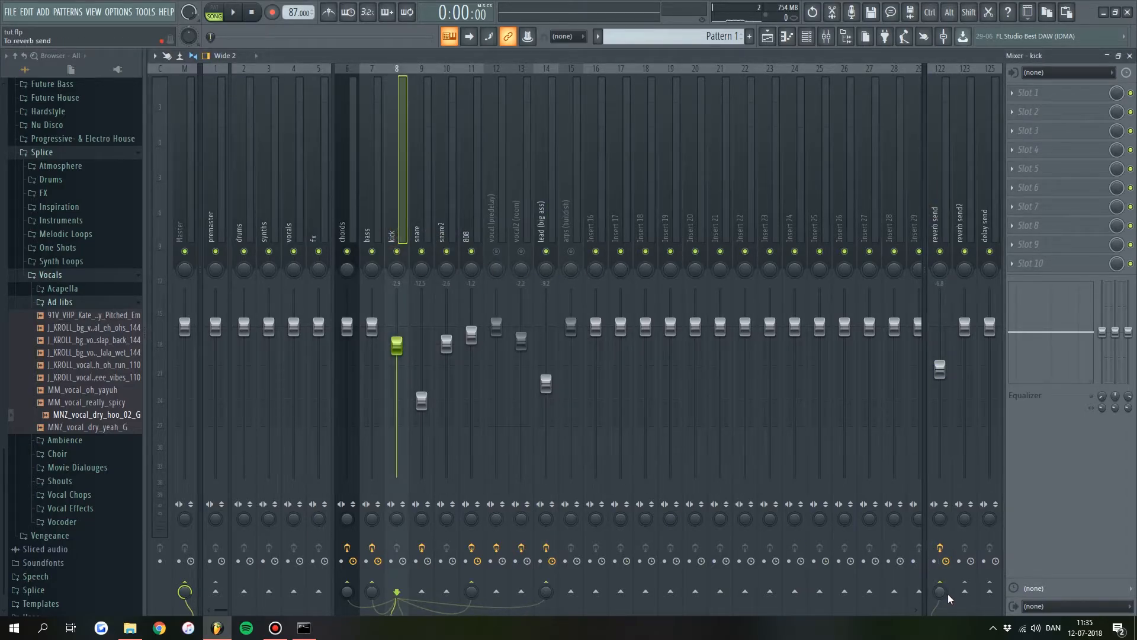
click(541, 189)
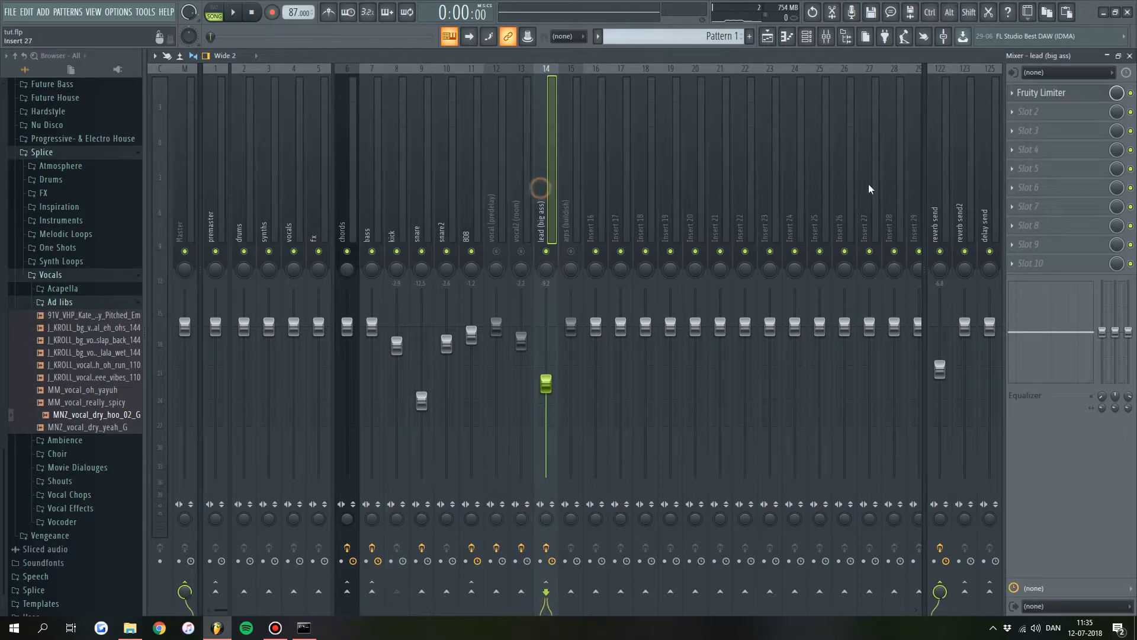
click(932, 195)
click(1063, 115)
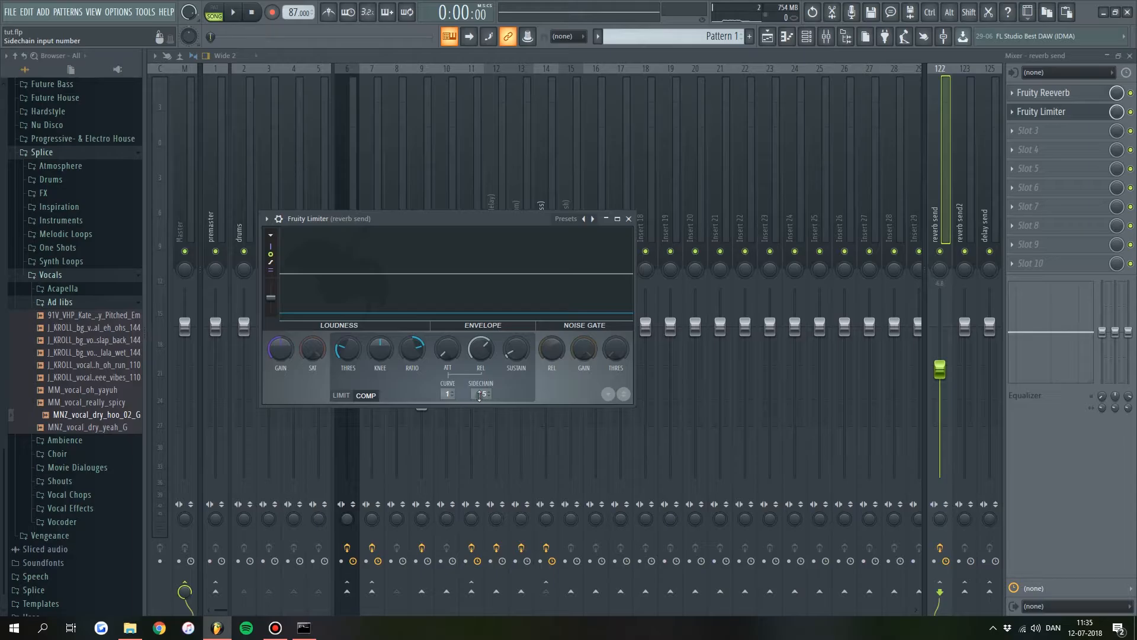
click(480, 395)
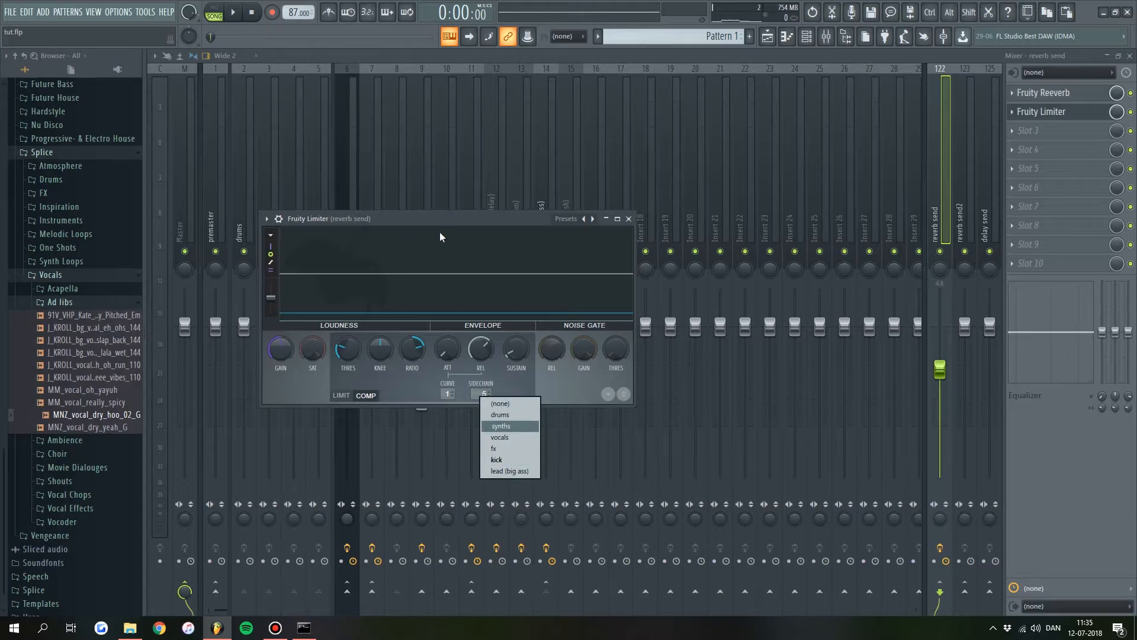
click(563, 210)
Step: Compare the effects and routing of the lead, snare and reverb send tracks, including the send's Fruity Limiter
click(546, 215)
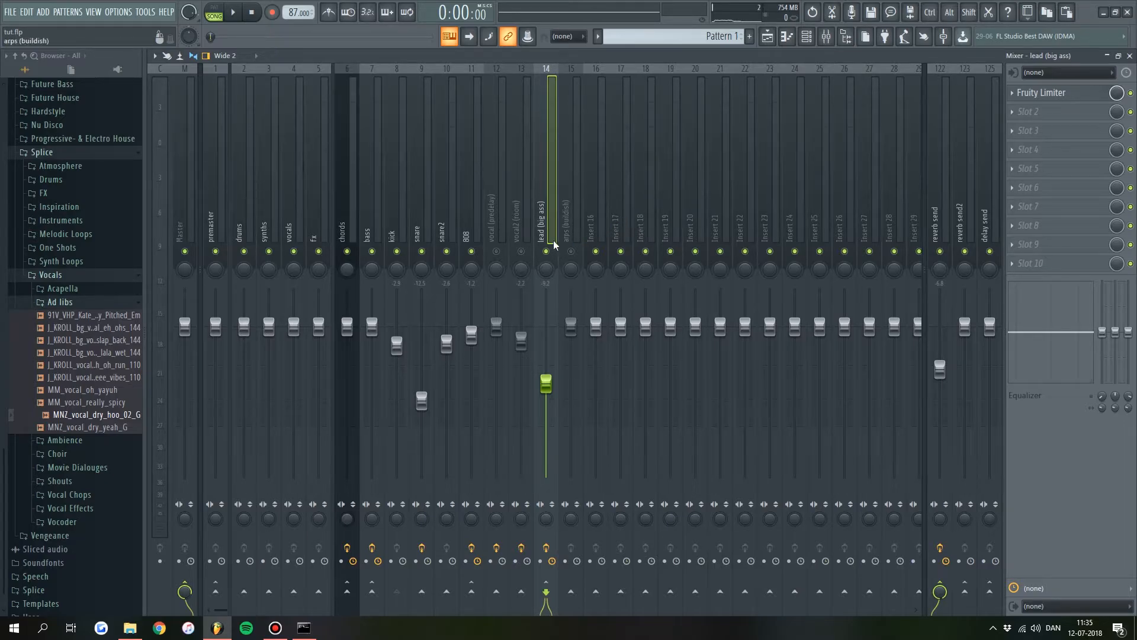
click(422, 221)
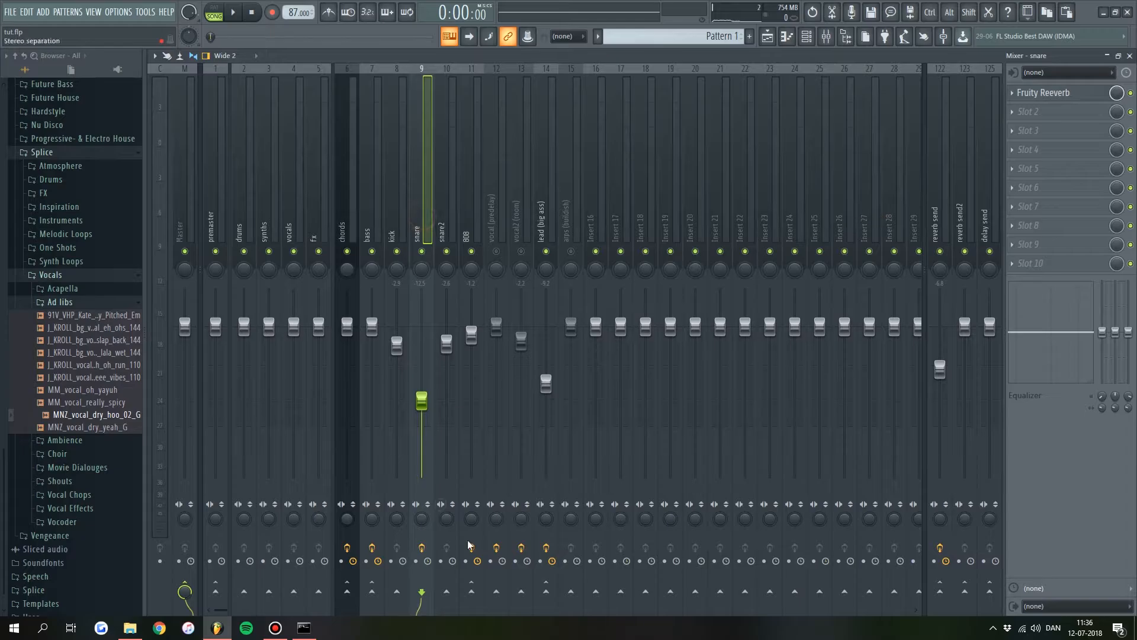
click(548, 248)
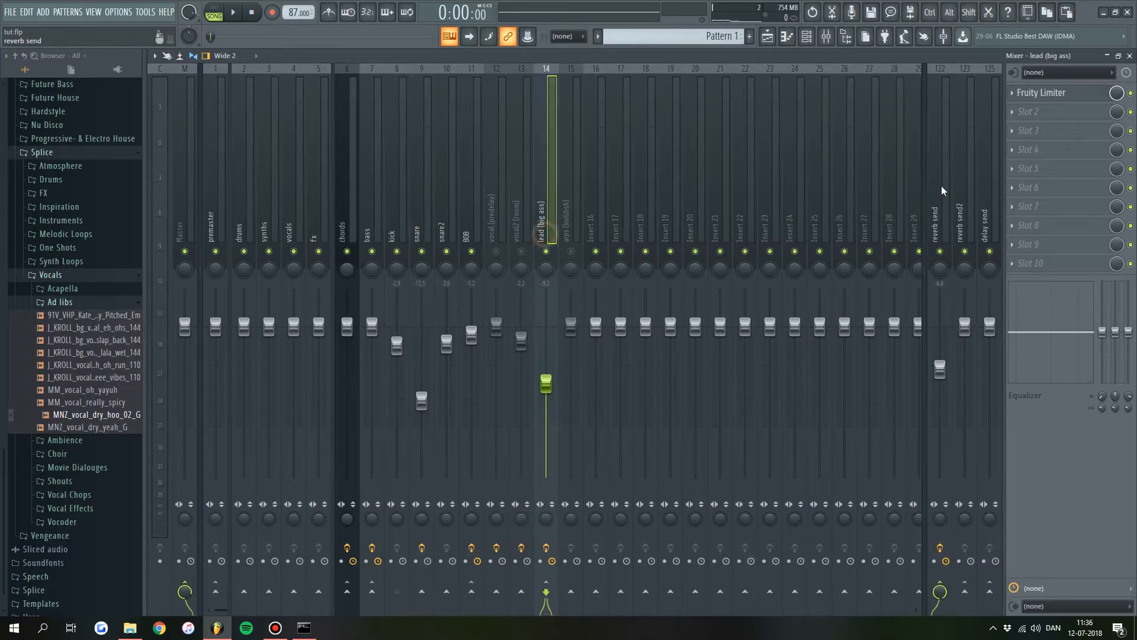
click(941, 186)
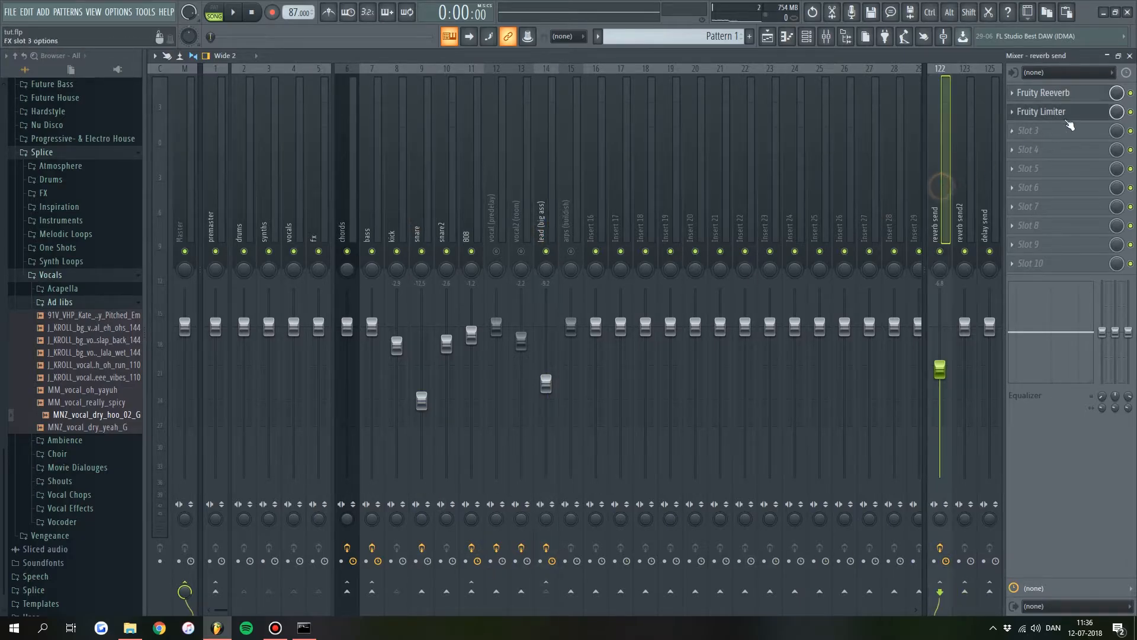
click(1060, 112)
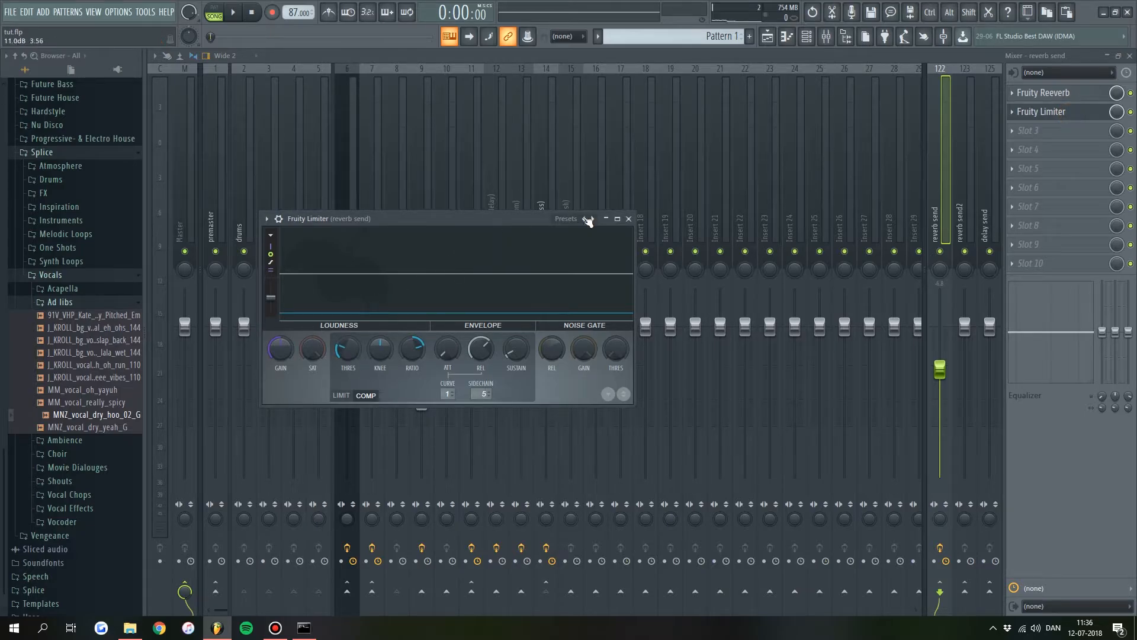
key(Escape)
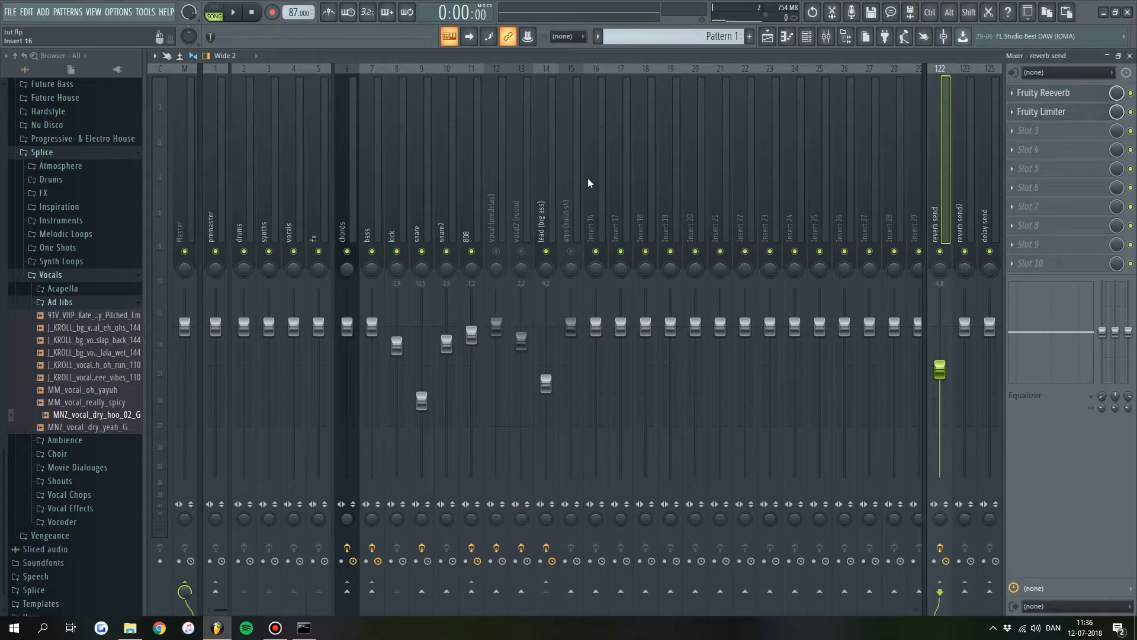
Step: Mute the lead track, keep vocal2 (room) muted, enable arps (buildish) and vocal (predelay), and select arps (buildish)
click(546, 252)
click(571, 252)
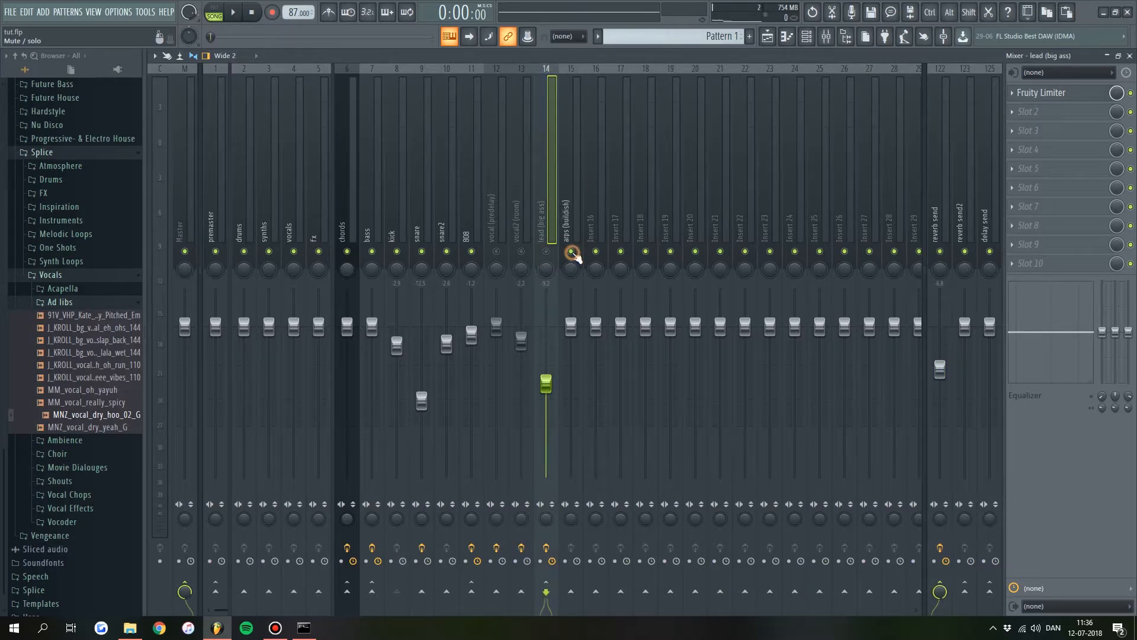
click(577, 196)
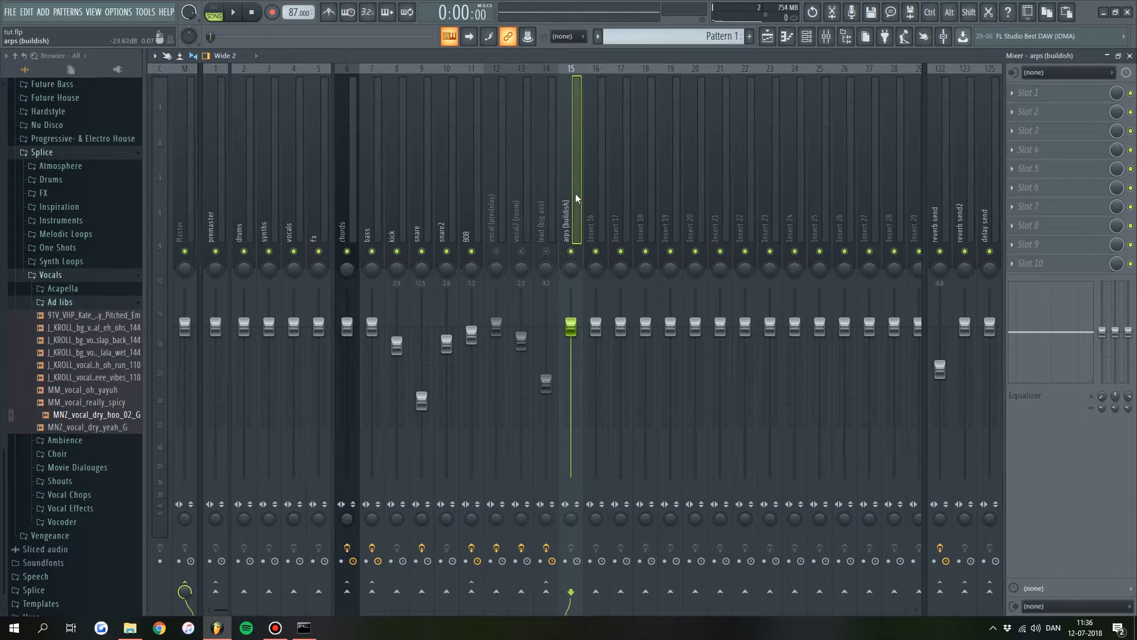
click(526, 207)
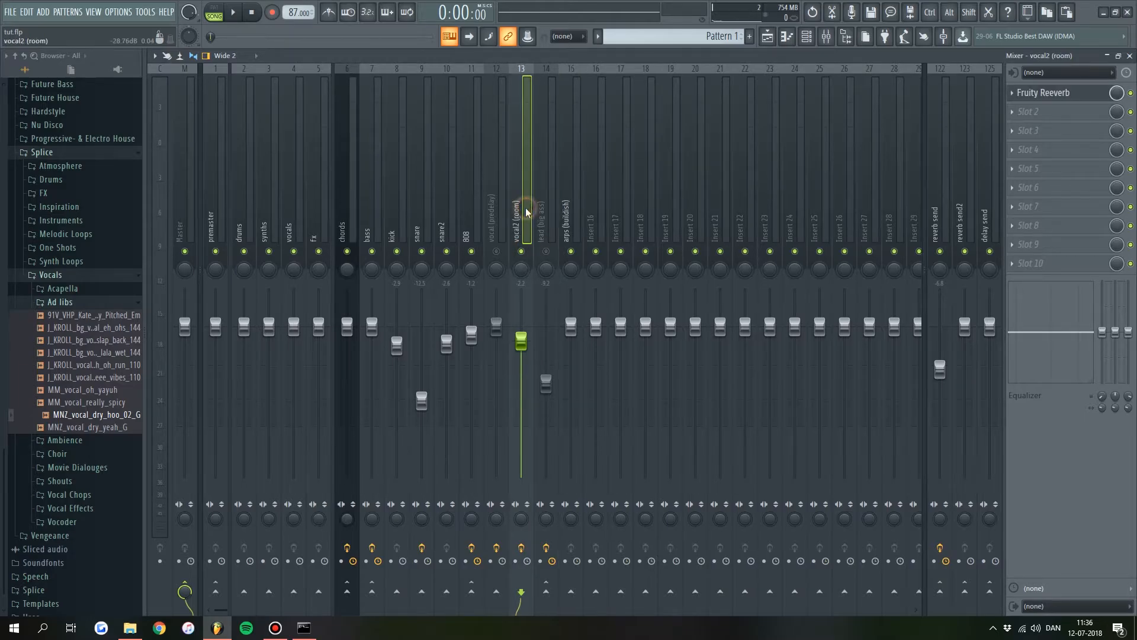
click(522, 252)
click(496, 251)
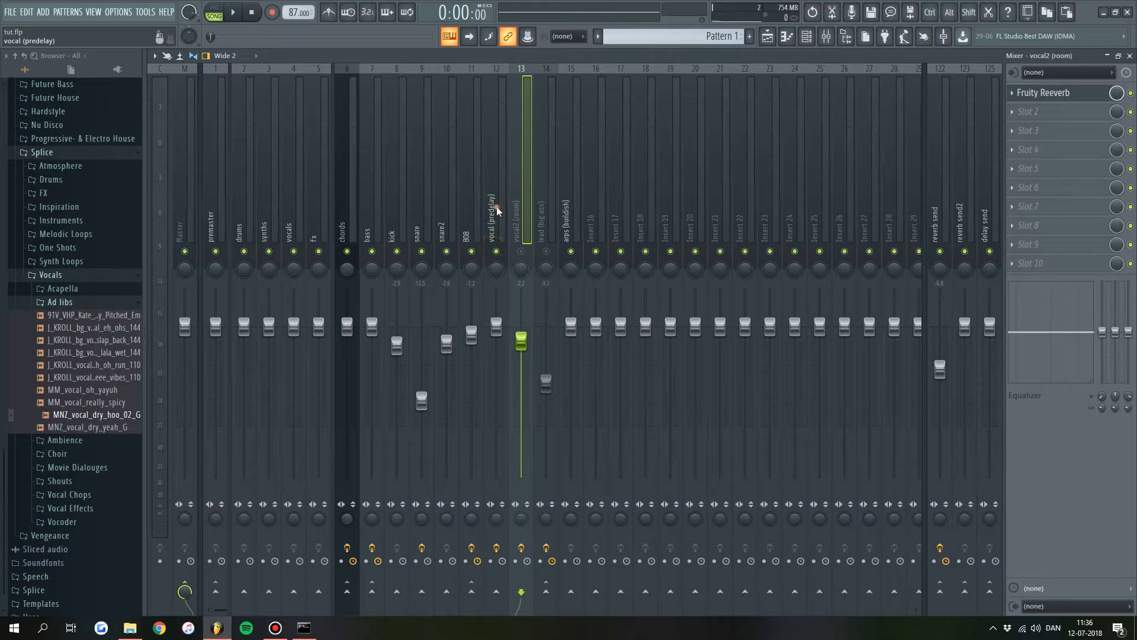
click(492, 212)
click(577, 224)
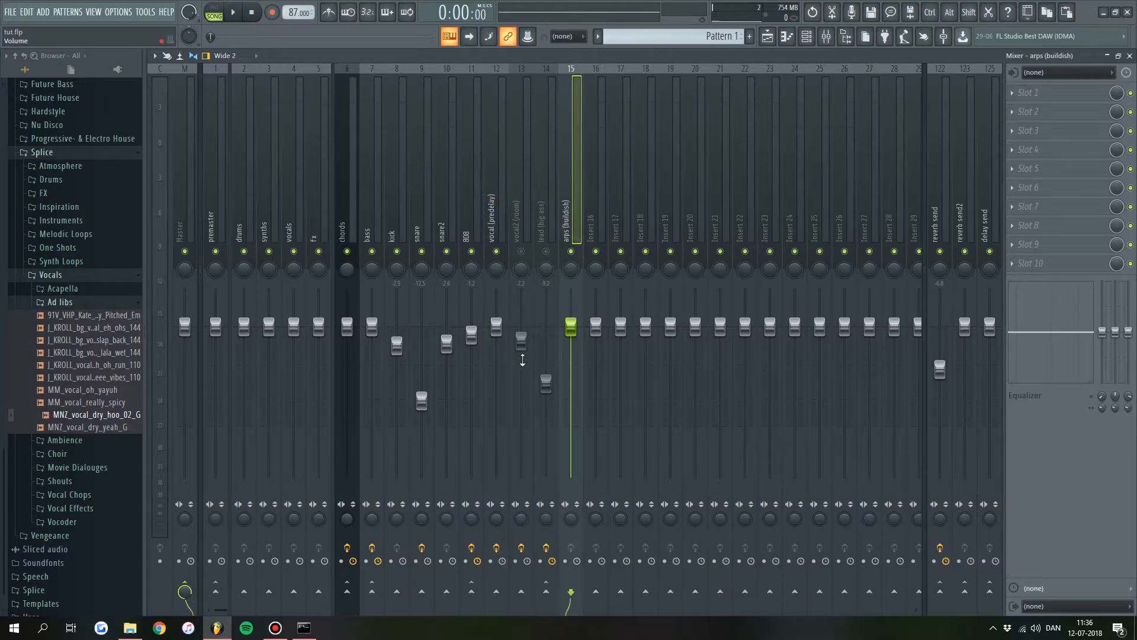
Step: Lower the arps (buildish) track's volume to about -4.6 dB, checking the level during playback
drag(569, 341, 570, 363)
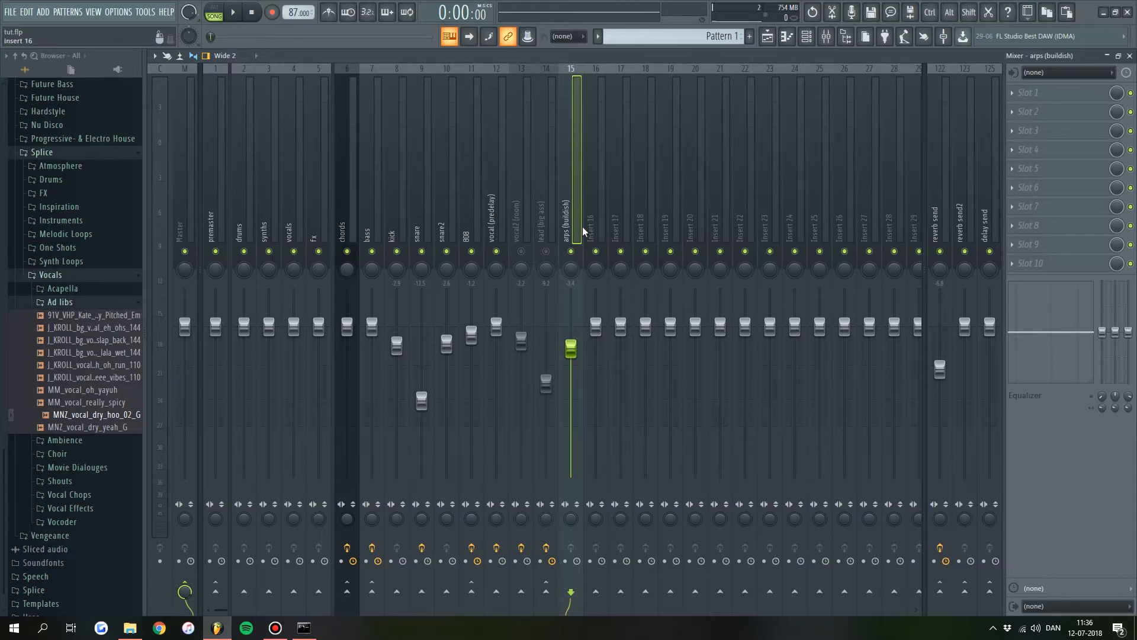
key(space)
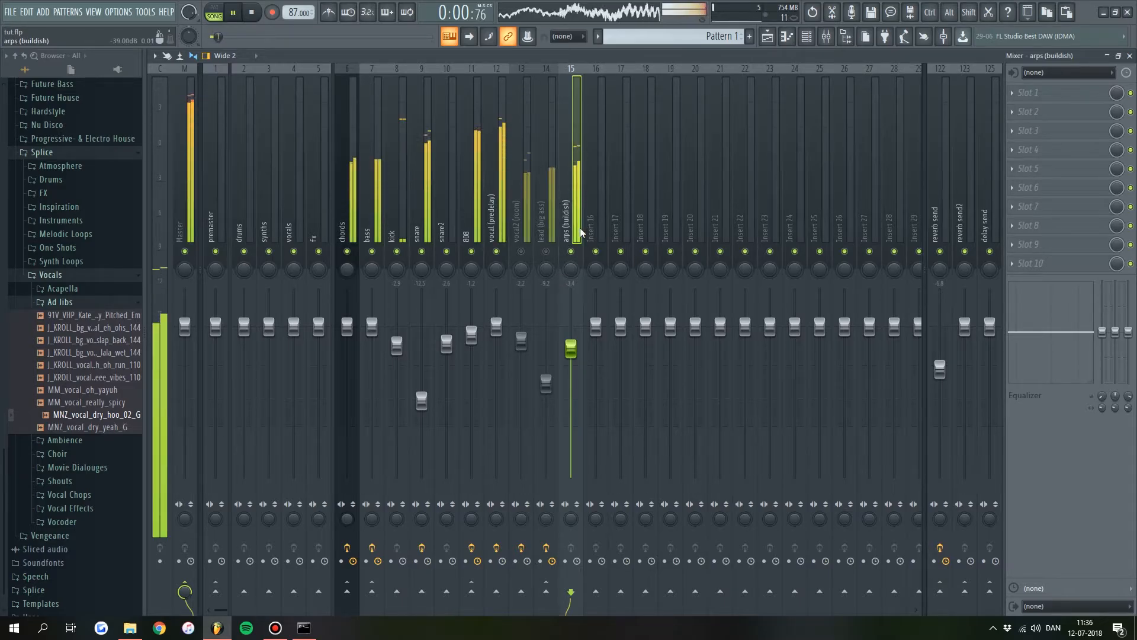
drag(584, 343, 577, 361)
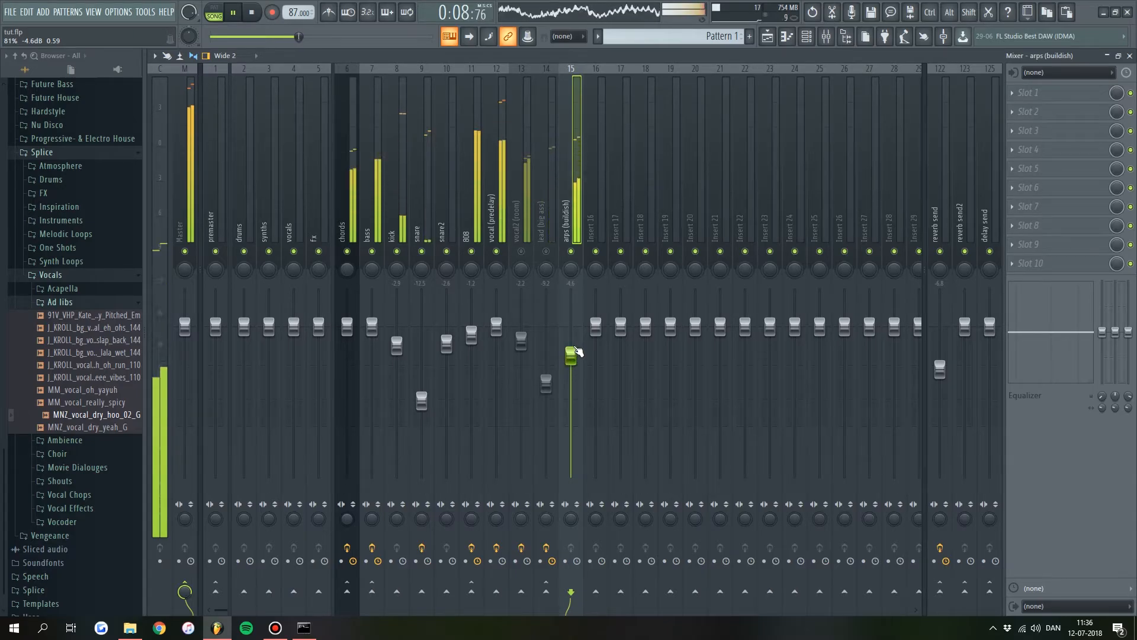
key(space)
Step: Duplicate all eight bars of playlist clips directly after the originals and set the song position to bar 9
key(F9)
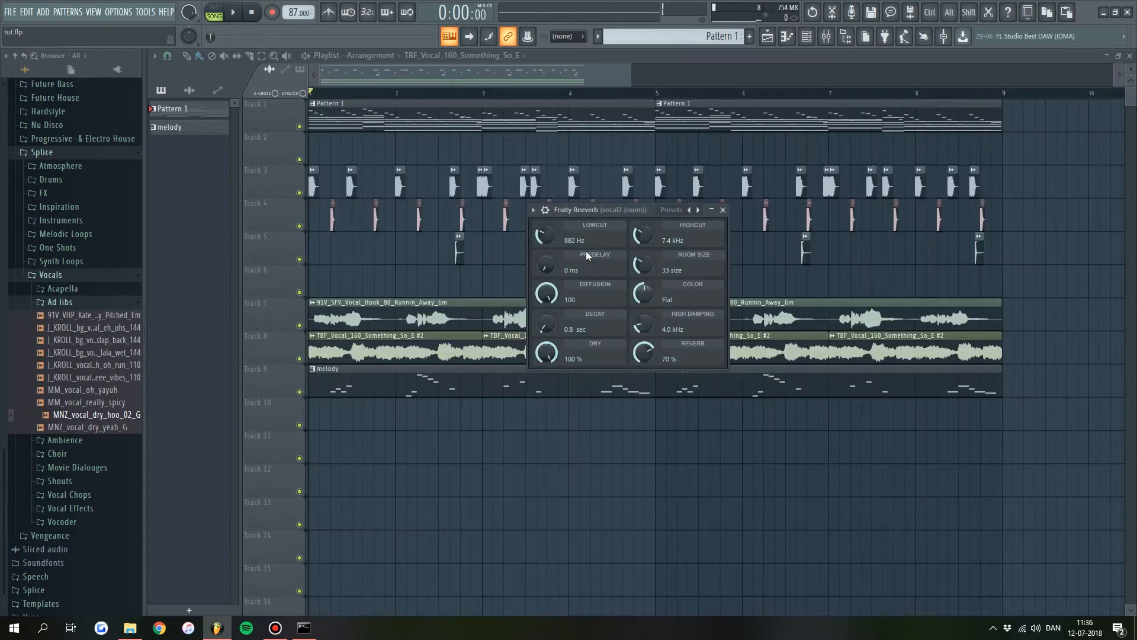
key(Escape)
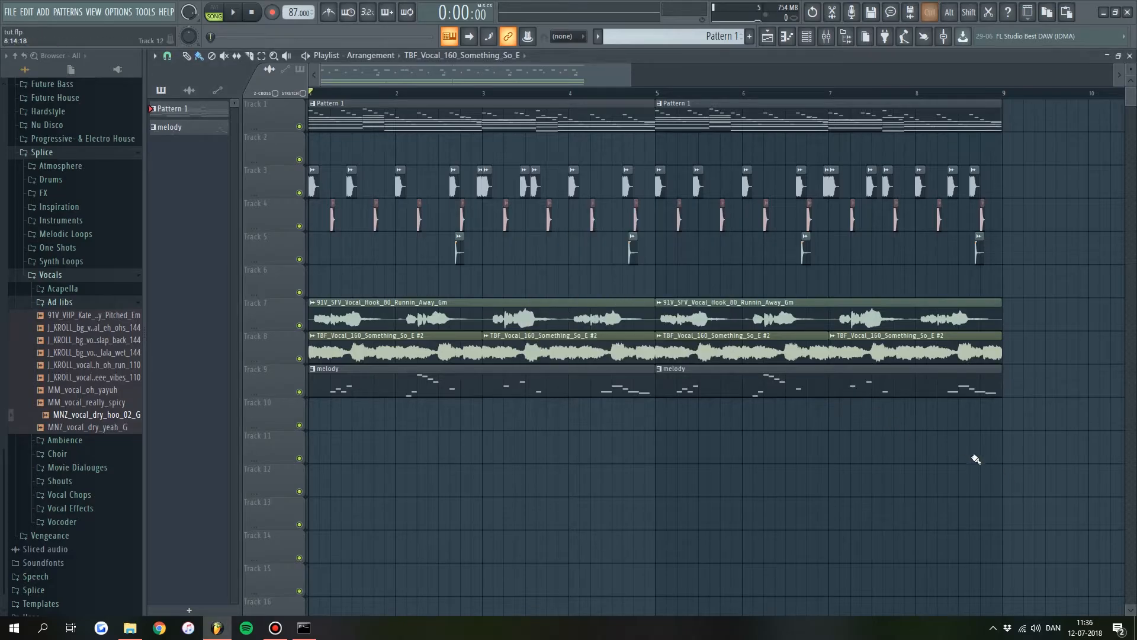
scroll(995, 485, down, 2)
drag(1009, 528, 308, 98)
key(ctrl+b)
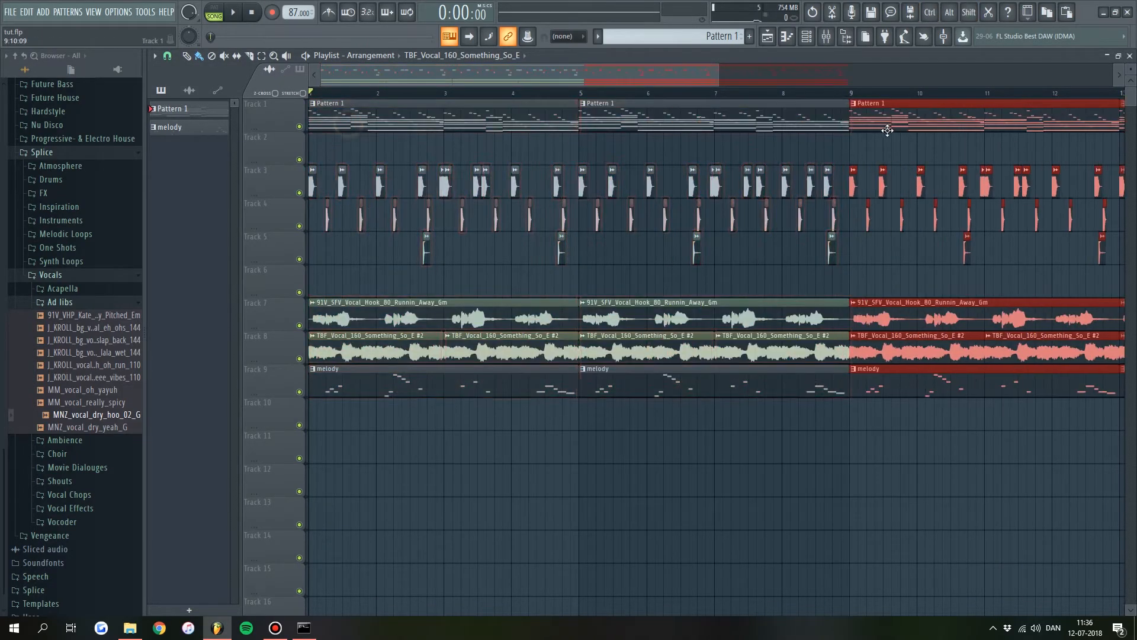
click(473, 163)
scroll(566, 260, down, 3)
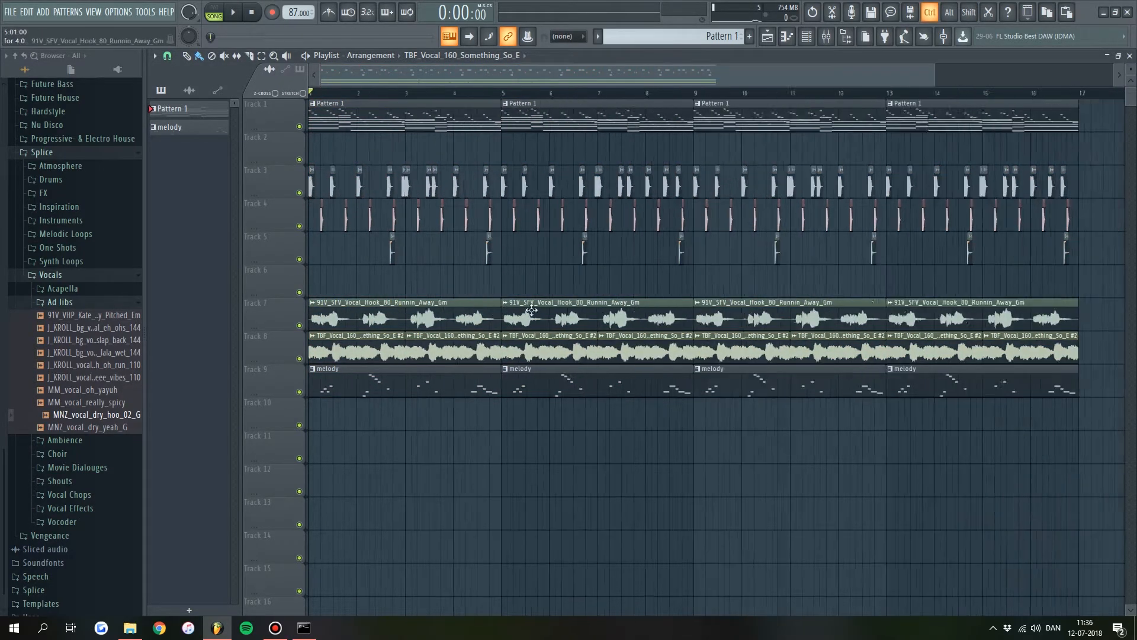
scroll(565, 259, up, 3)
click(409, 94)
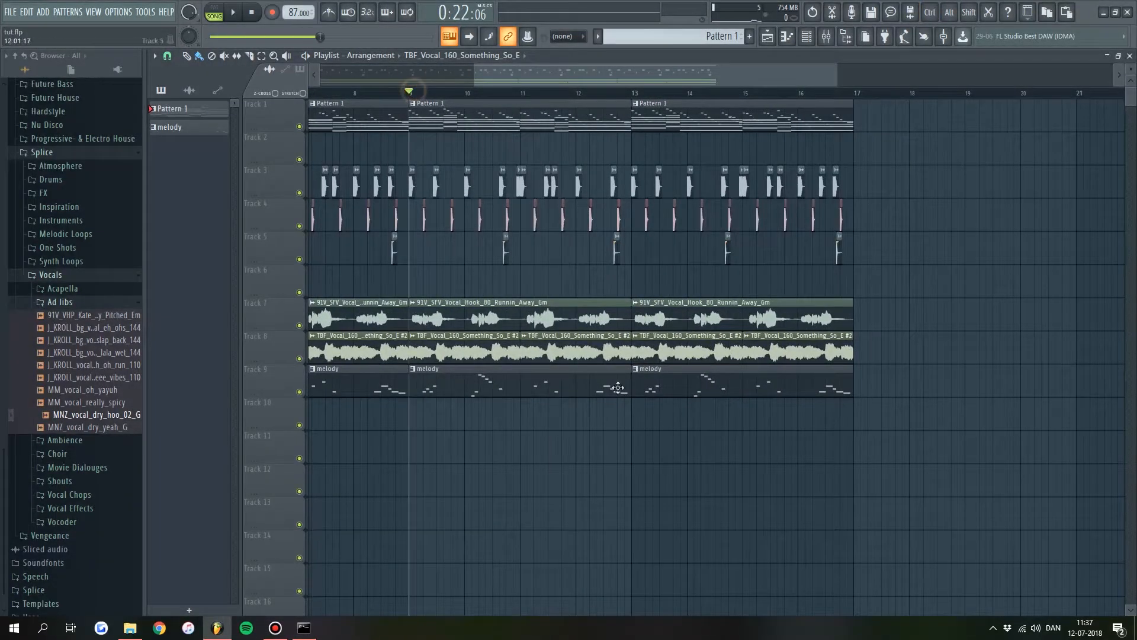
right_click(340, 378)
scroll(364, 375, down, 3)
key(ctrl+z)
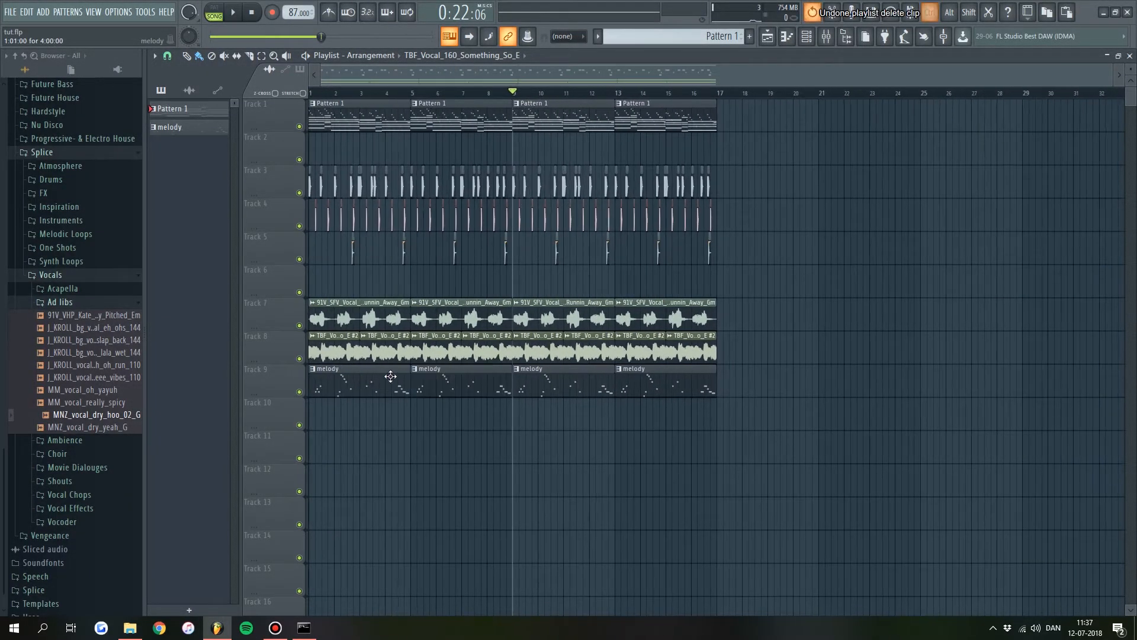
Step: Cut the Serum #5 arp notes from Pattern 1 and make the clips at bars 9 and 13 a unique Pattern 2
double_click(482, 115)
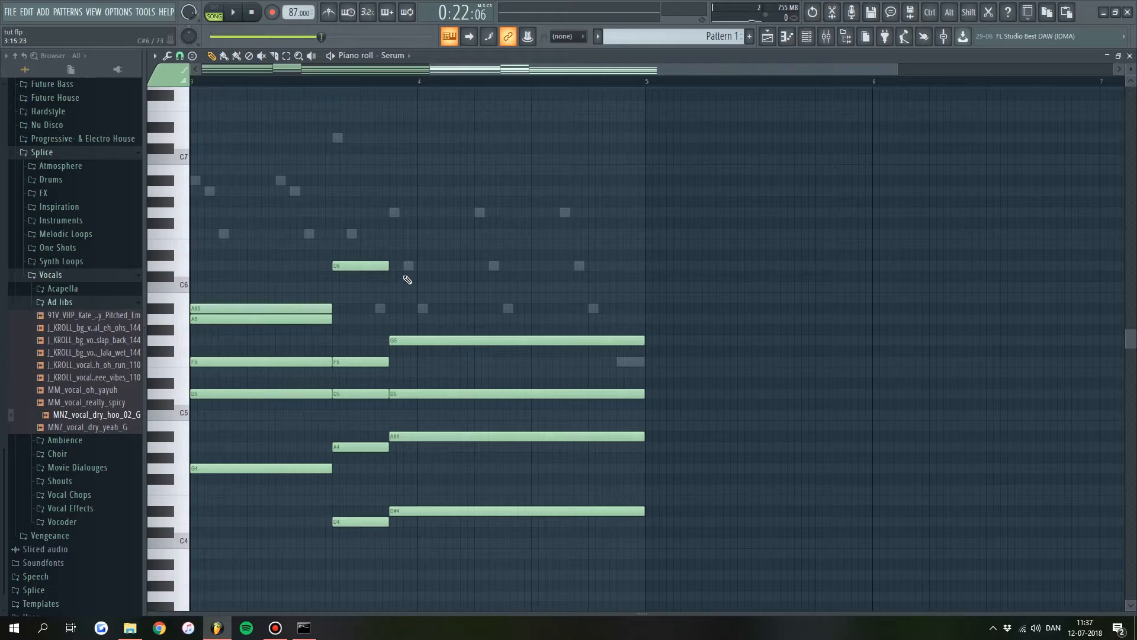
key(Escape)
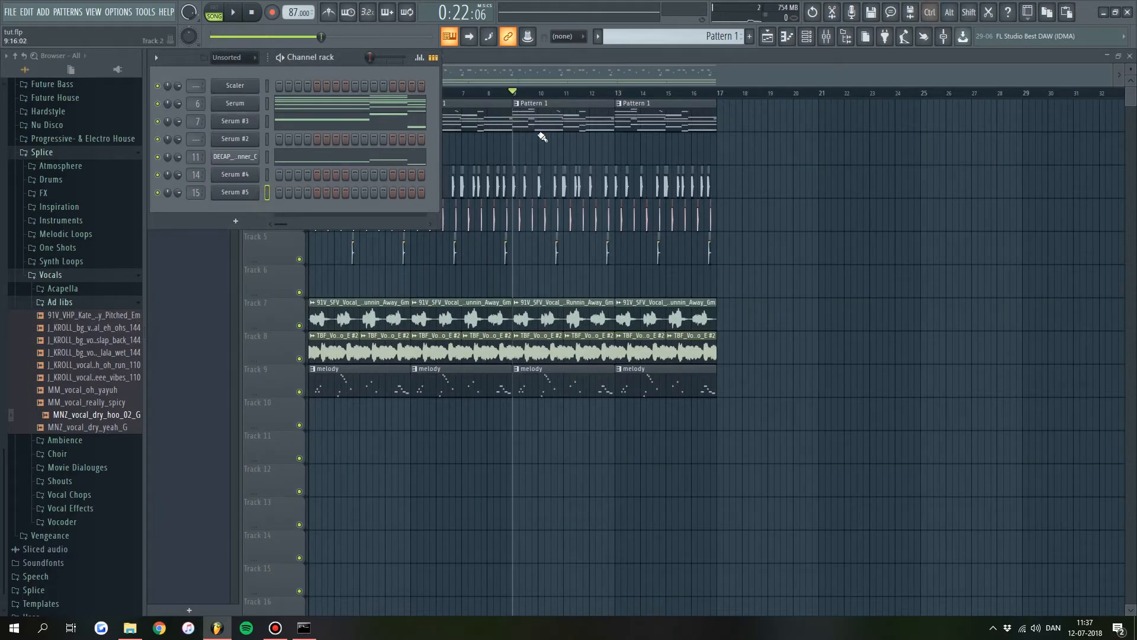
click(523, 106)
click(523, 106)
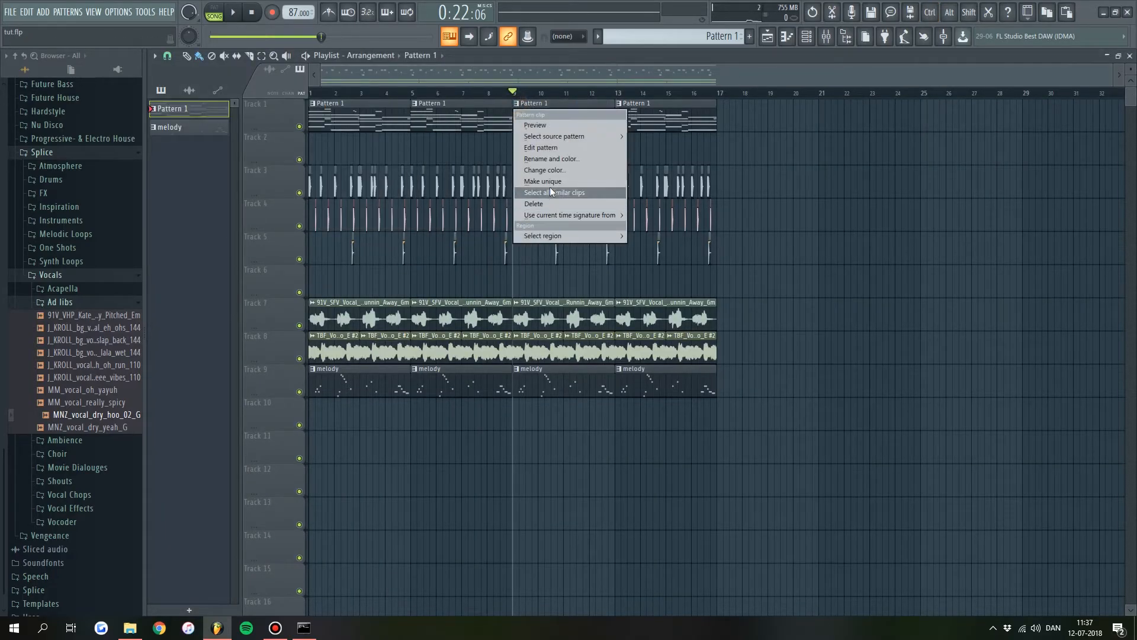
click(550, 187)
right_click(621, 123)
click(619, 121)
Step: Paste the arp notes into the Serum #5 channel of Pattern 2
double_click(591, 122)
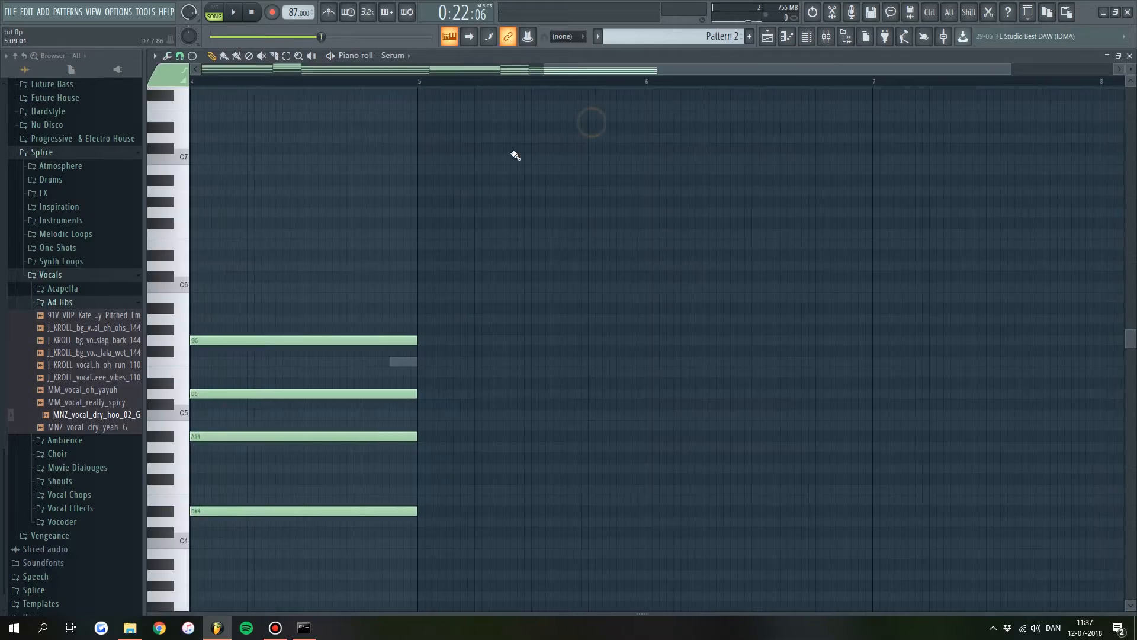
key(Escape)
click(266, 197)
key(ctrl+v)
right_click(864, 259)
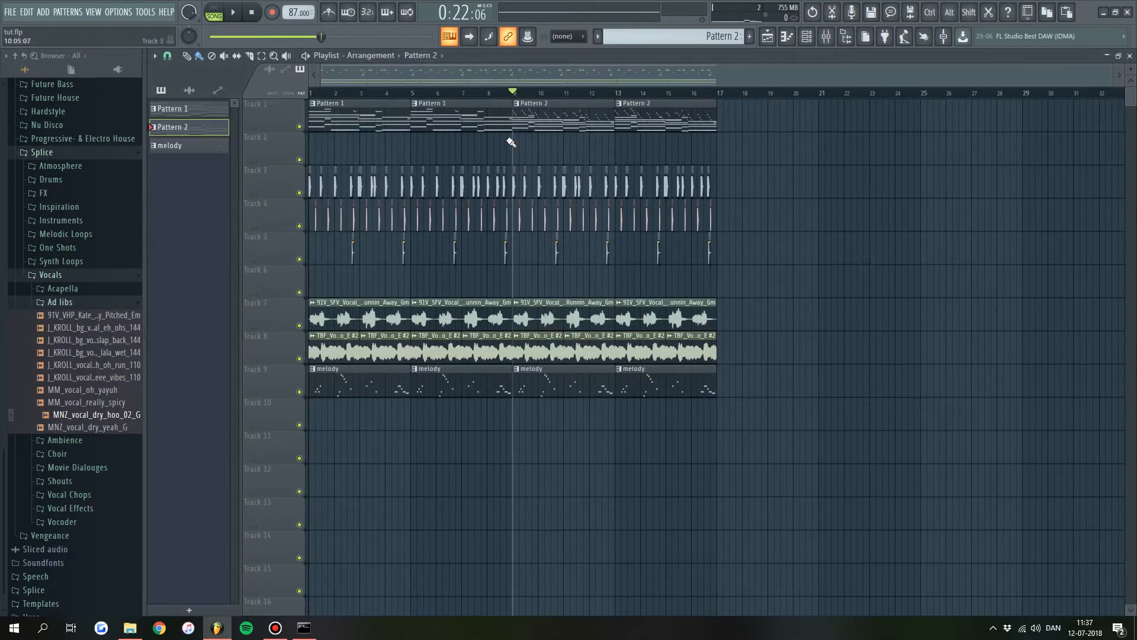
Step: Set the song position to bar 9 and add Fruity Reeverb to the first effect slot of arps (buildish)
click(411, 92)
click(514, 93)
key(F9)
click(573, 184)
click(1047, 95)
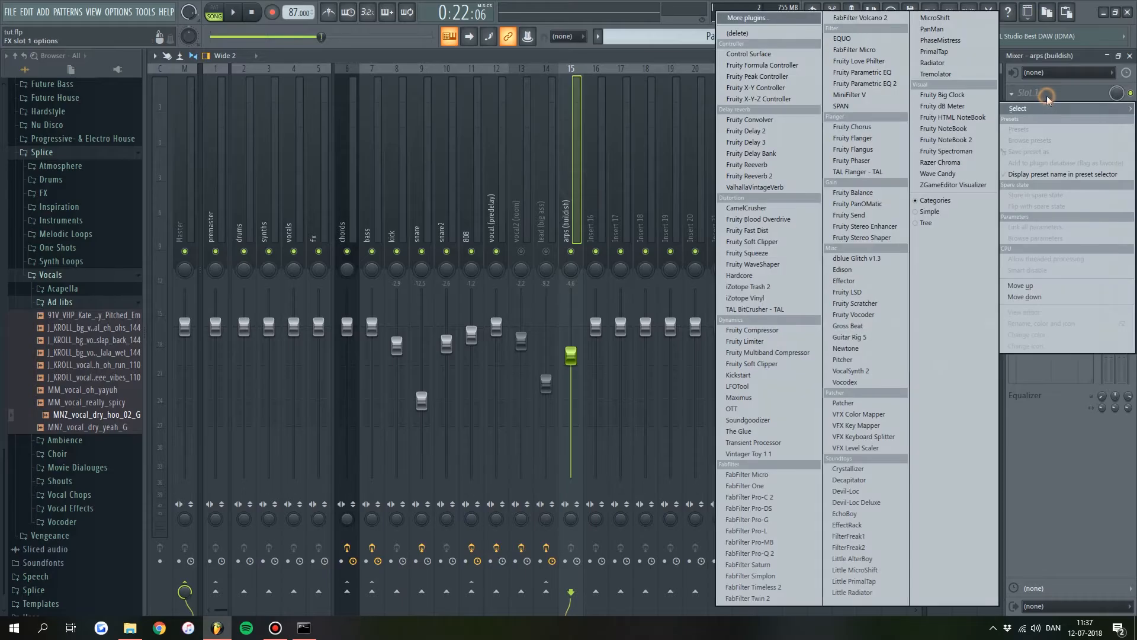
click(744, 165)
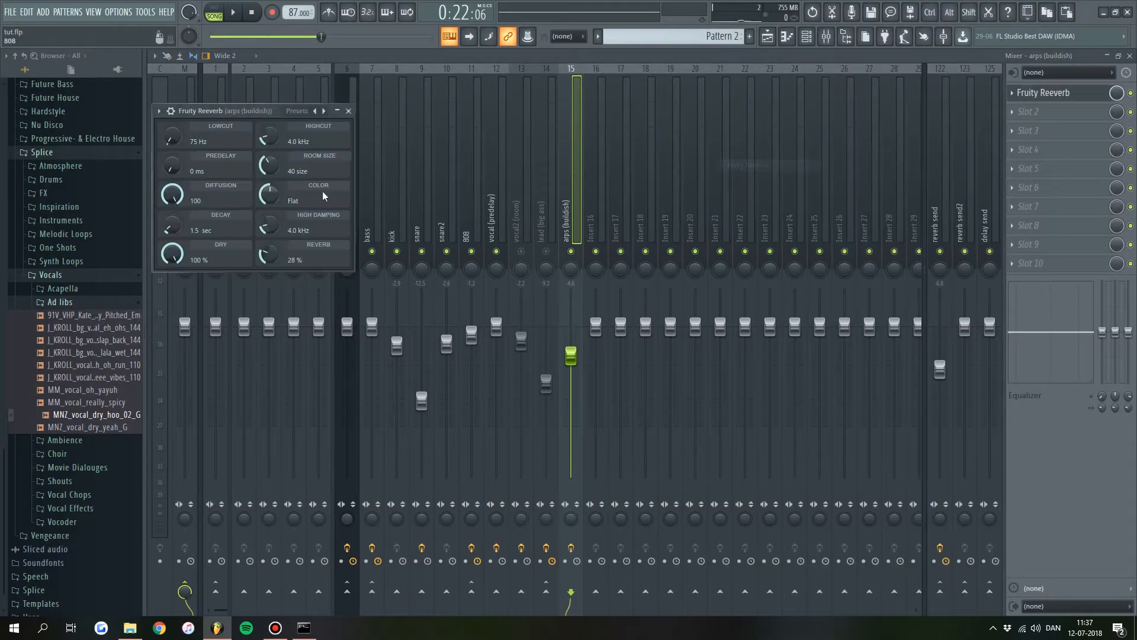
Step: Set the arps Reeverb to 206 Hz low cut, 1.9 sec decay and 2 % reverb level
drag(242, 112, 528, 218)
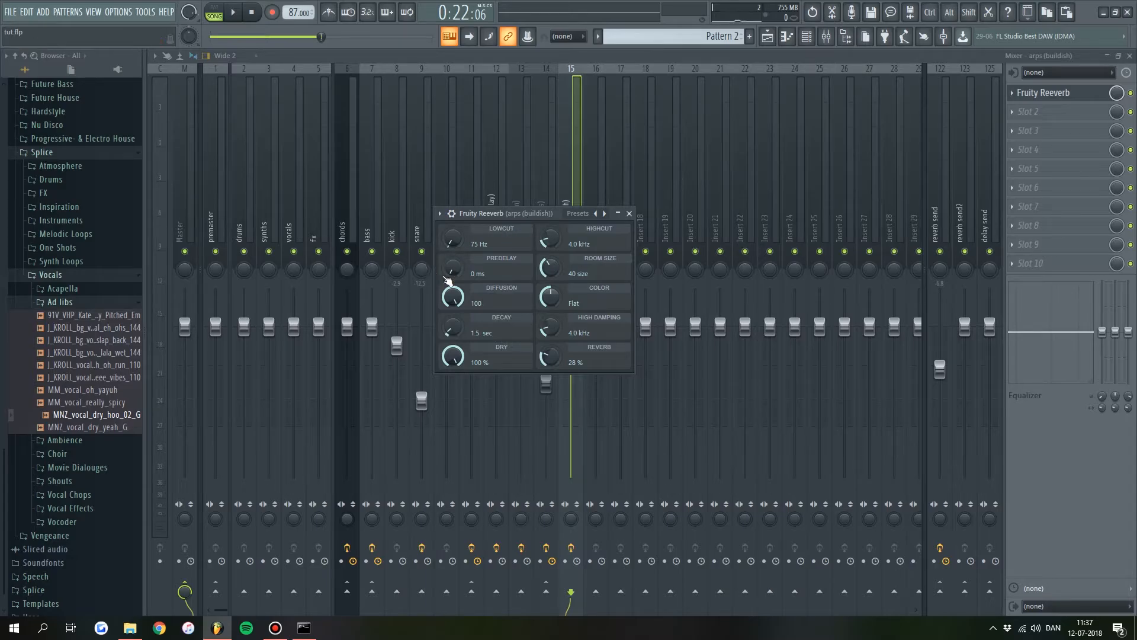
drag(447, 241, 448, 234)
drag(549, 356, 549, 359)
Step: Create automation clips for the arps Reeverb's Reverb, Dry and Decay controls
right_click(551, 359)
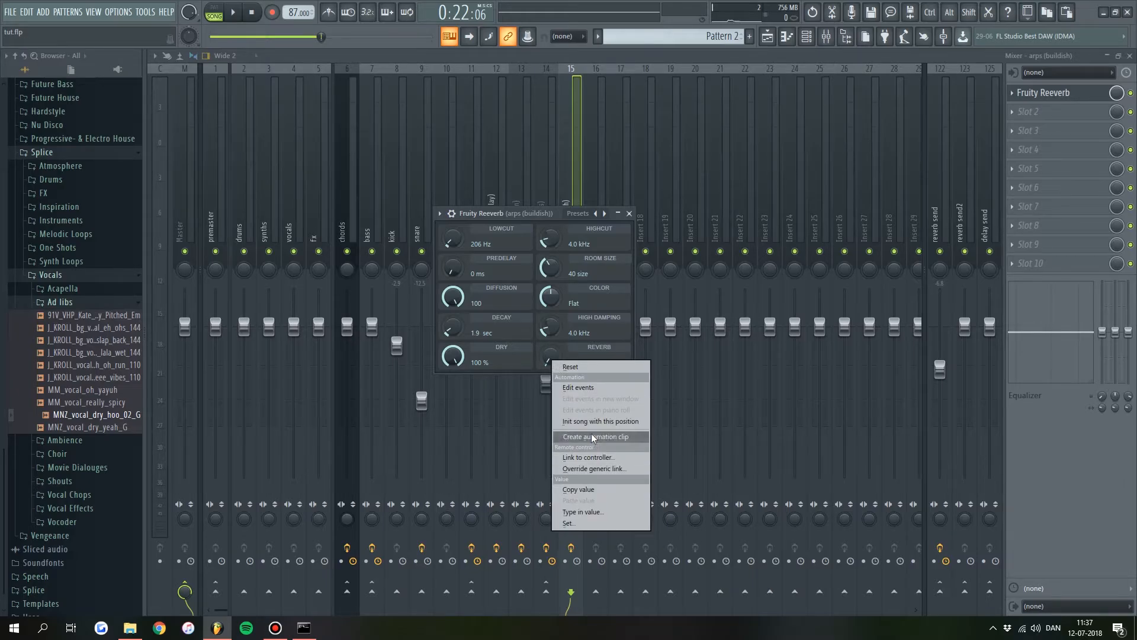
click(620, 435)
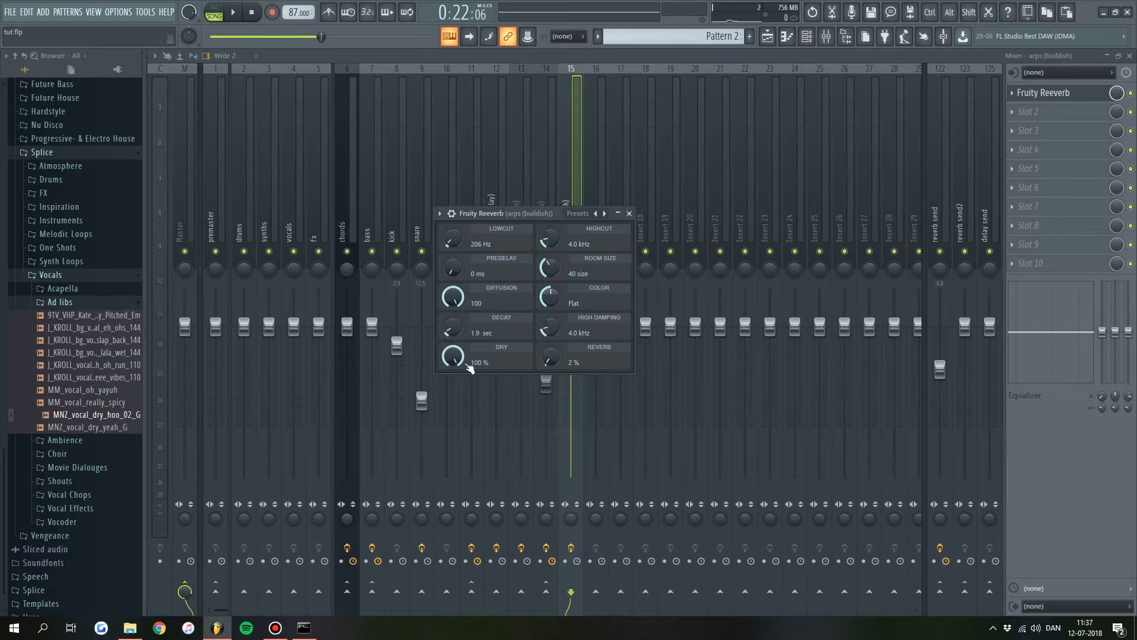
right_click(453, 357)
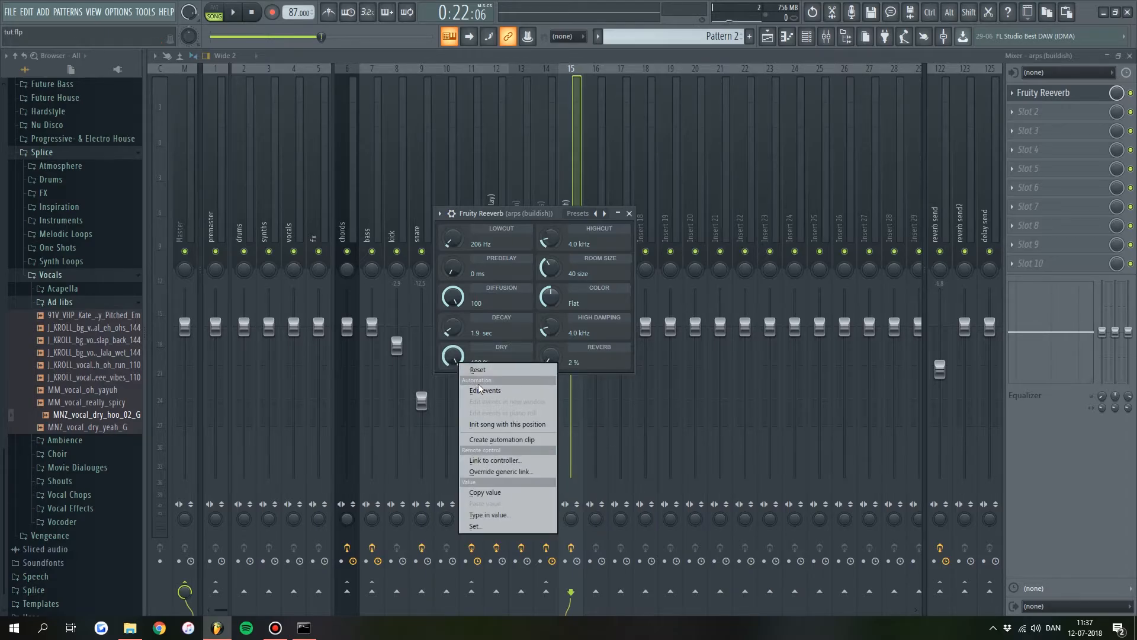
click(511, 440)
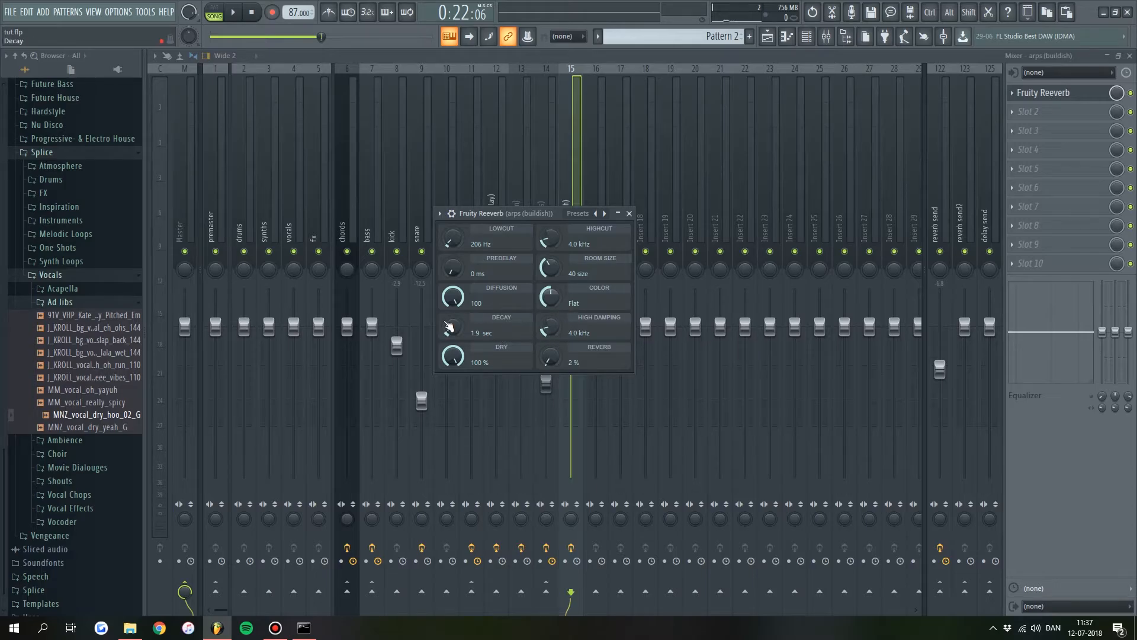
right_click(451, 326)
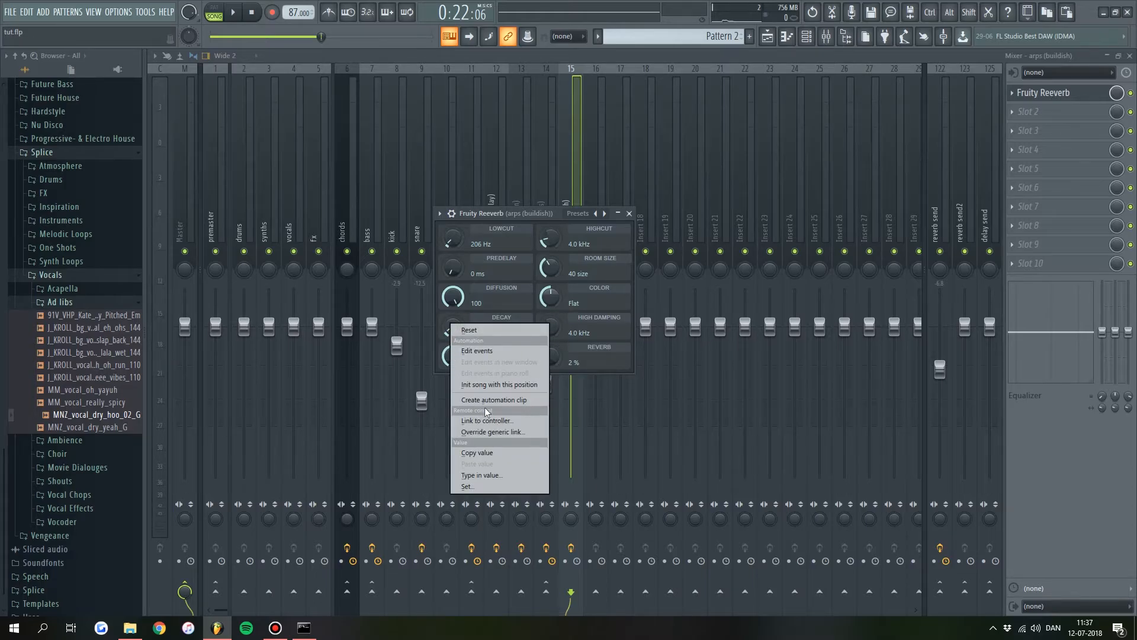
click(495, 402)
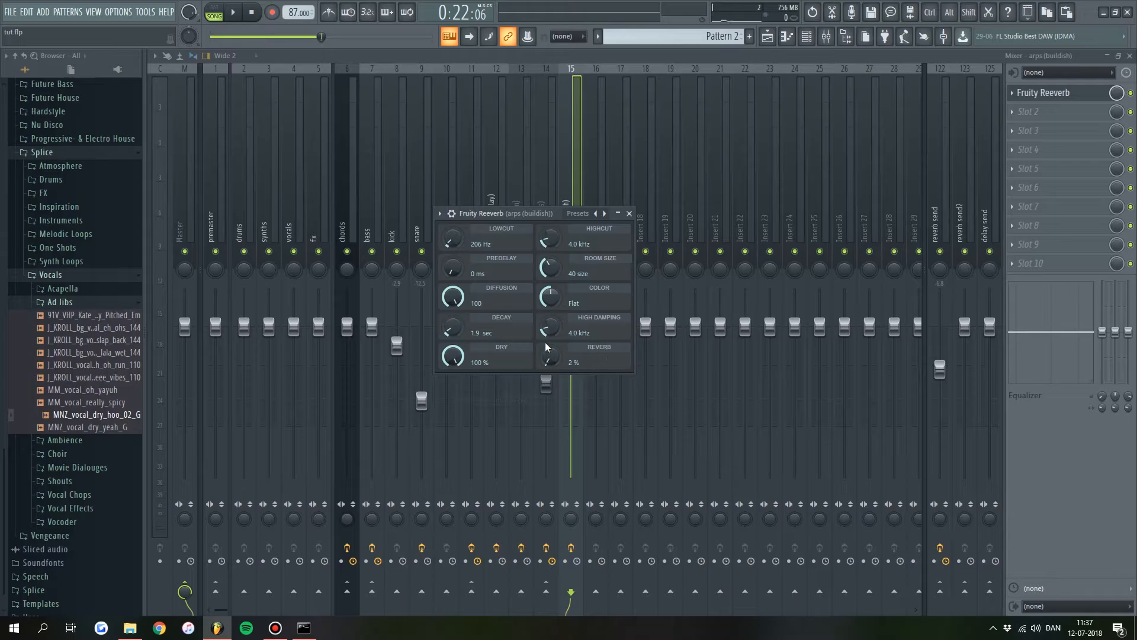
Step: Return to the playlist and move the Reverb automation clip to Track 11 and the Dry automation clip to Track 12
key(Escape)
key(Escape)
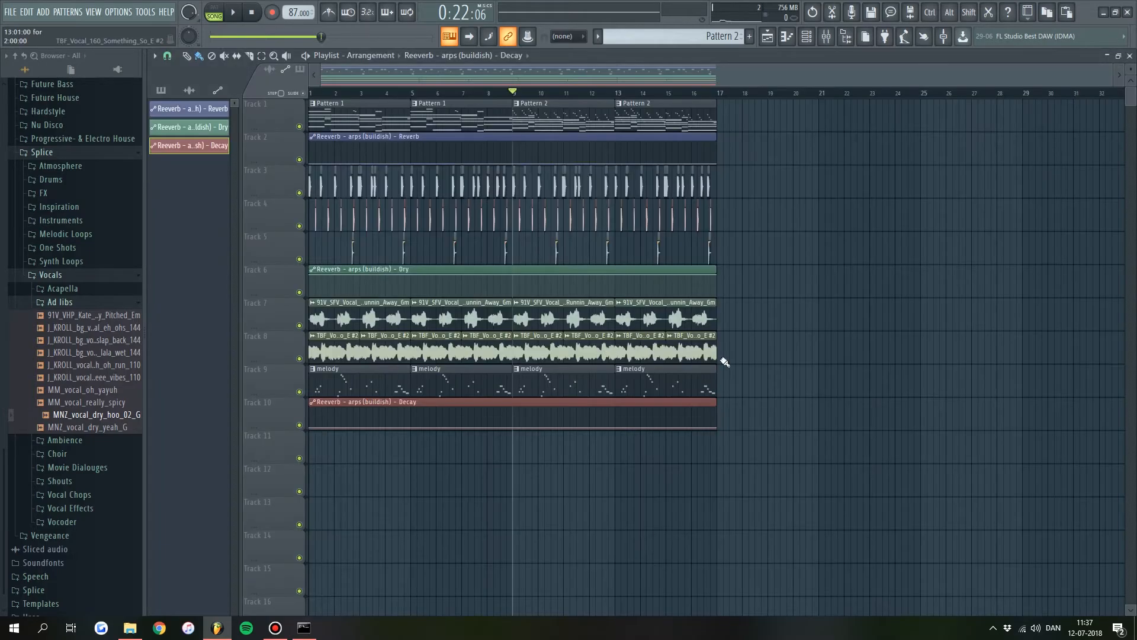
drag(492, 148, 436, 438)
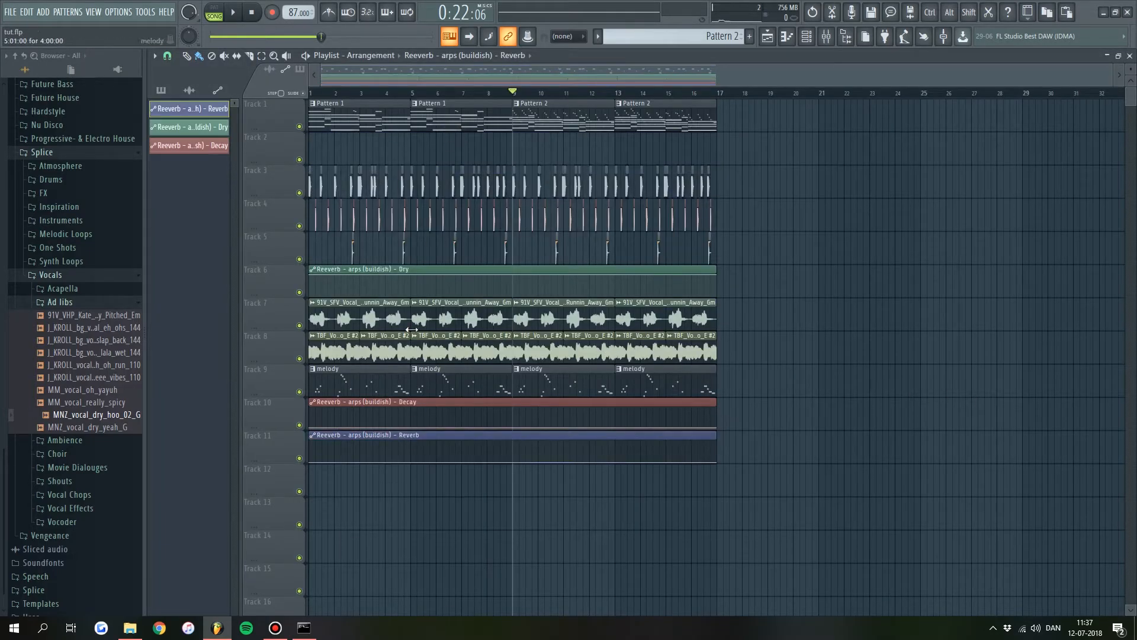
drag(420, 268, 408, 468)
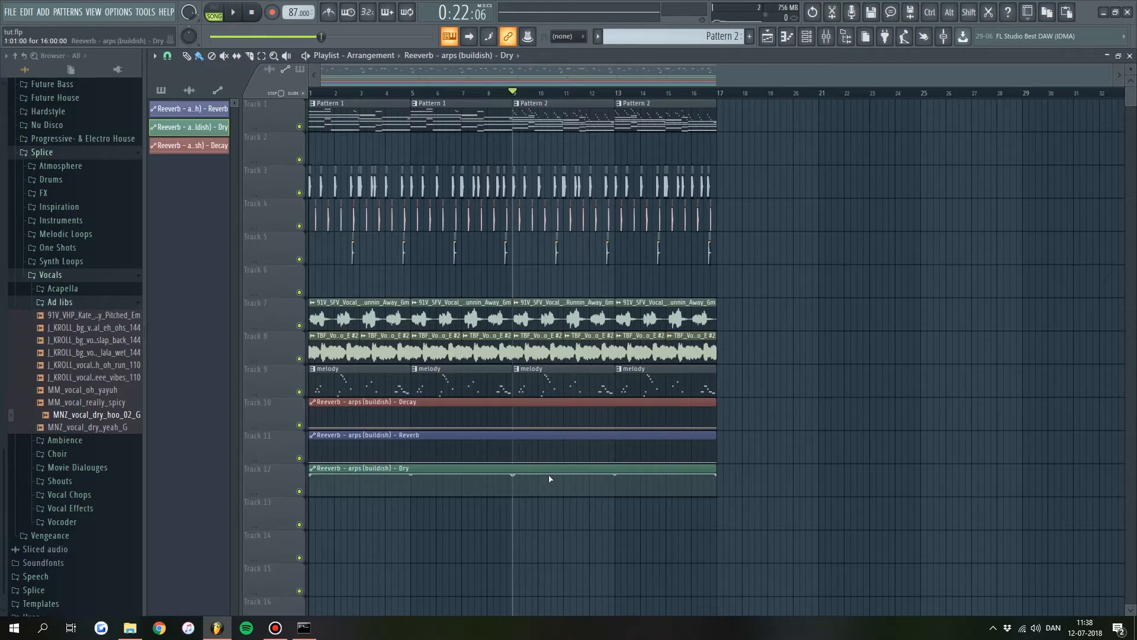
Step: Shape the Dry automation as one gentle curve falling from bar 9 to its minimum at bar 17
scroll(514, 489, up, 3)
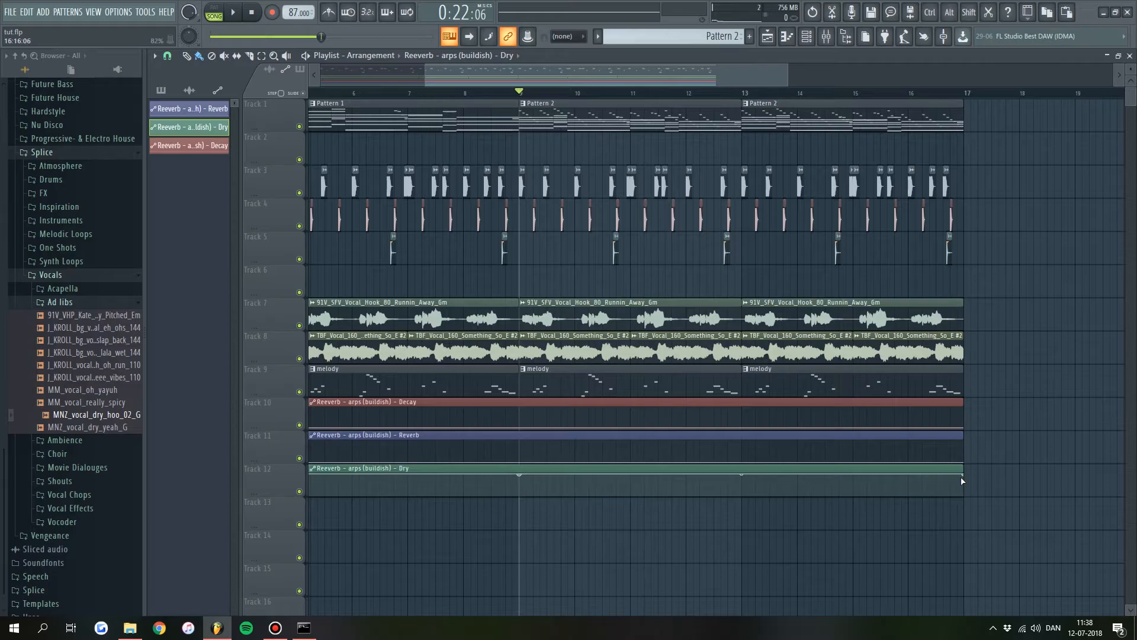
drag(963, 474, 964, 499)
drag(741, 484, 741, 481)
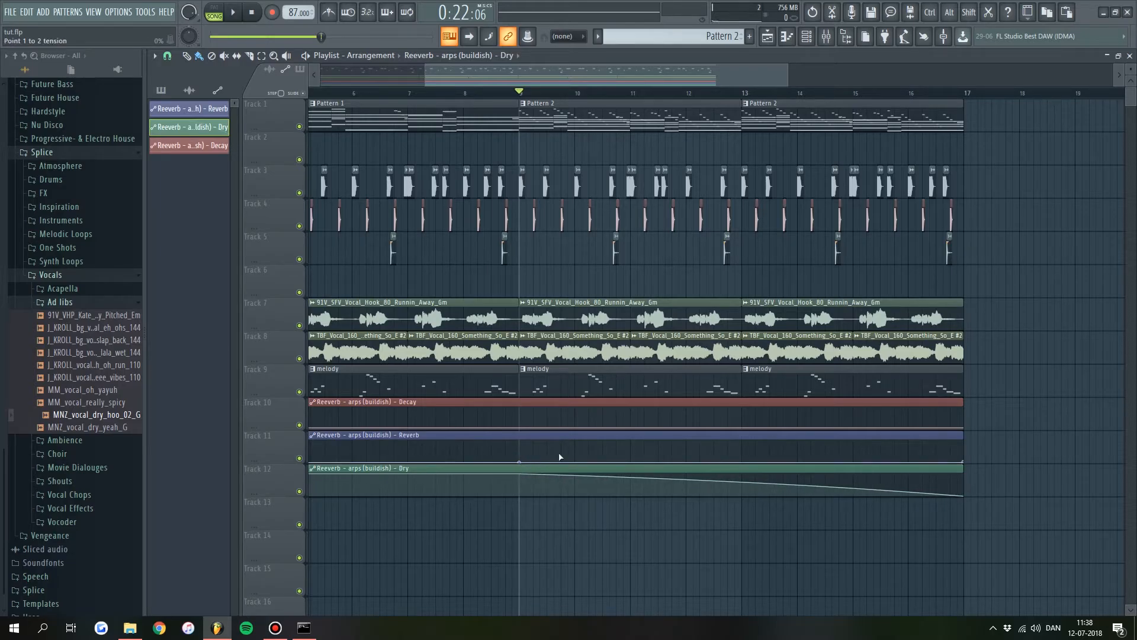
Step: In the arps Reverb automation clip, add a point at bar 9 and give it the value copied from the end point
right_click(964, 462)
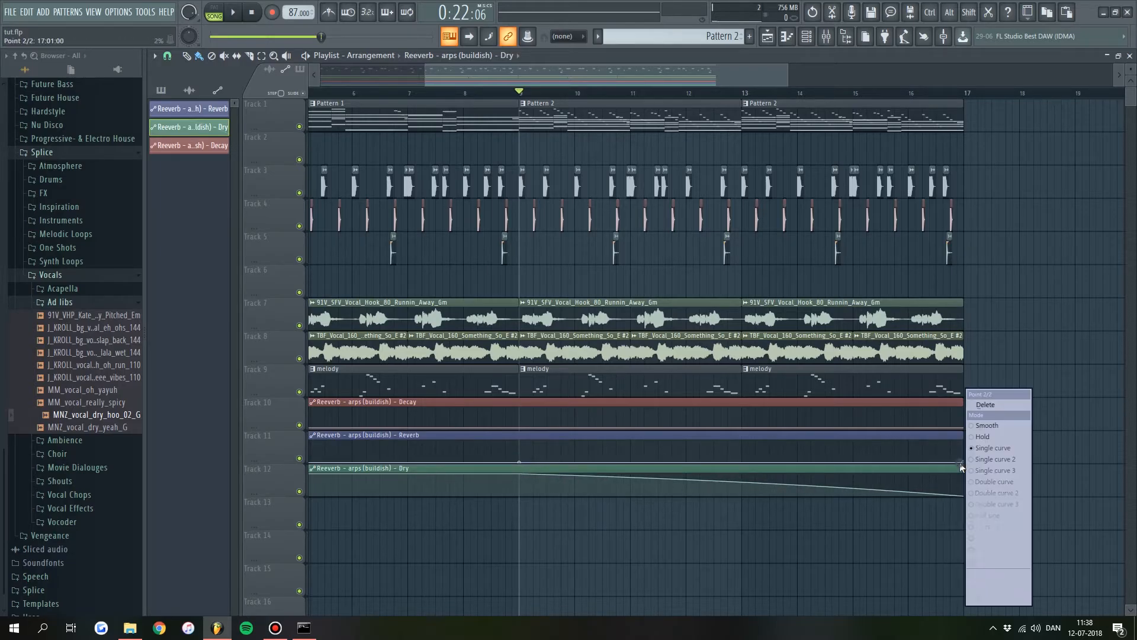
click(988, 576)
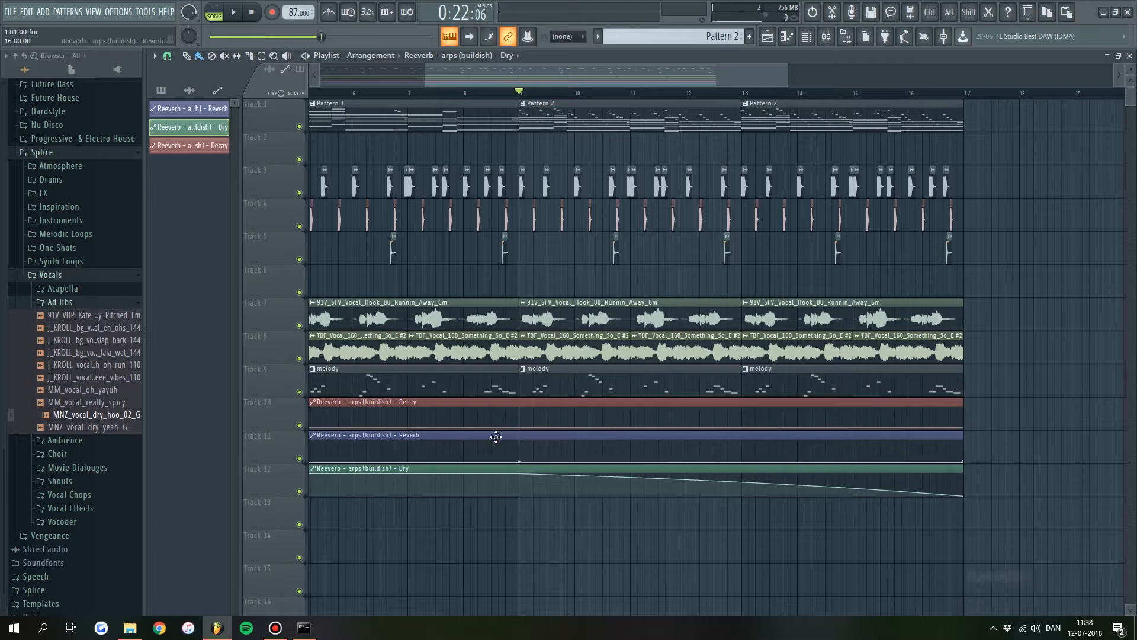
right_click(519, 457)
click(525, 455)
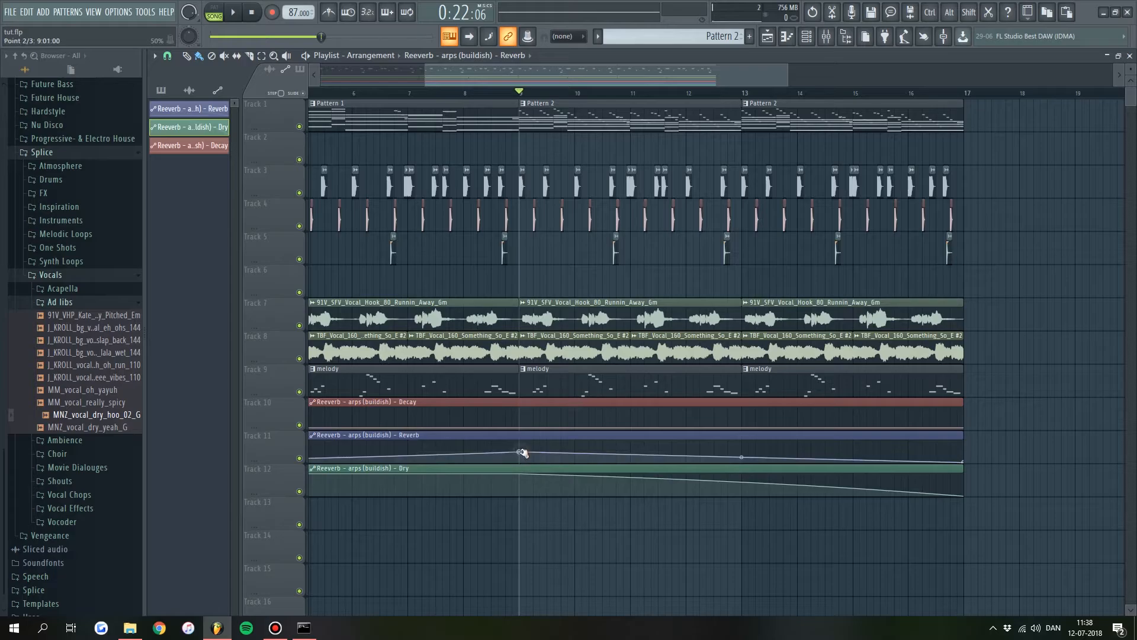
right_click(521, 456)
click(553, 587)
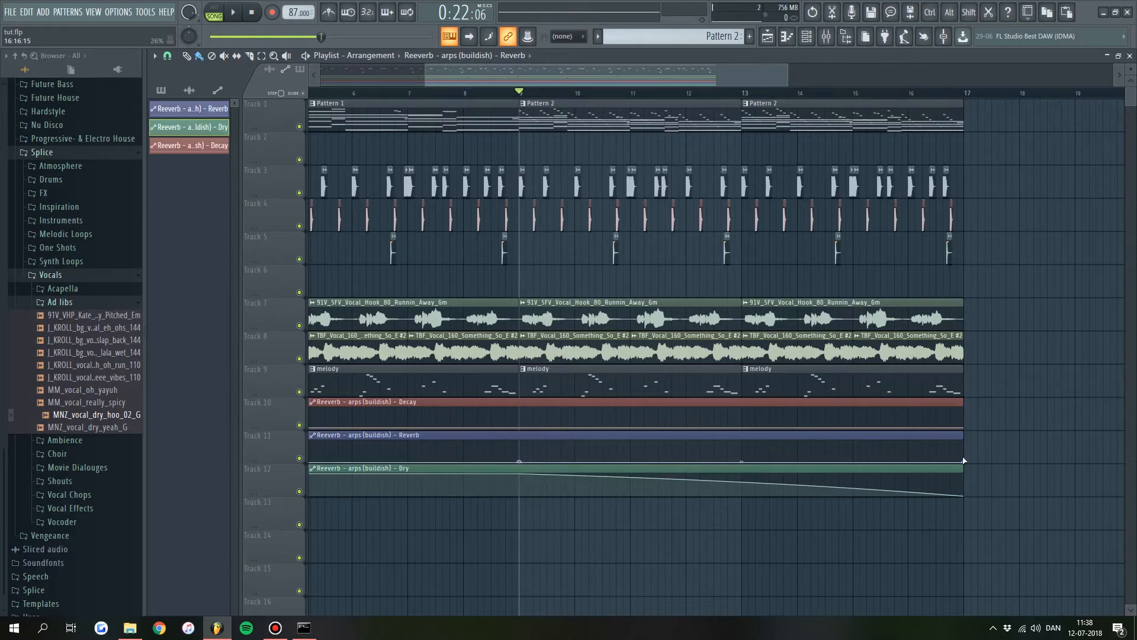
Step: Raise the Reverb automation's end point at bar 17 to roughly half height and bend the rise from bar 9 into a gentle curve
drag(964, 461, 964, 439)
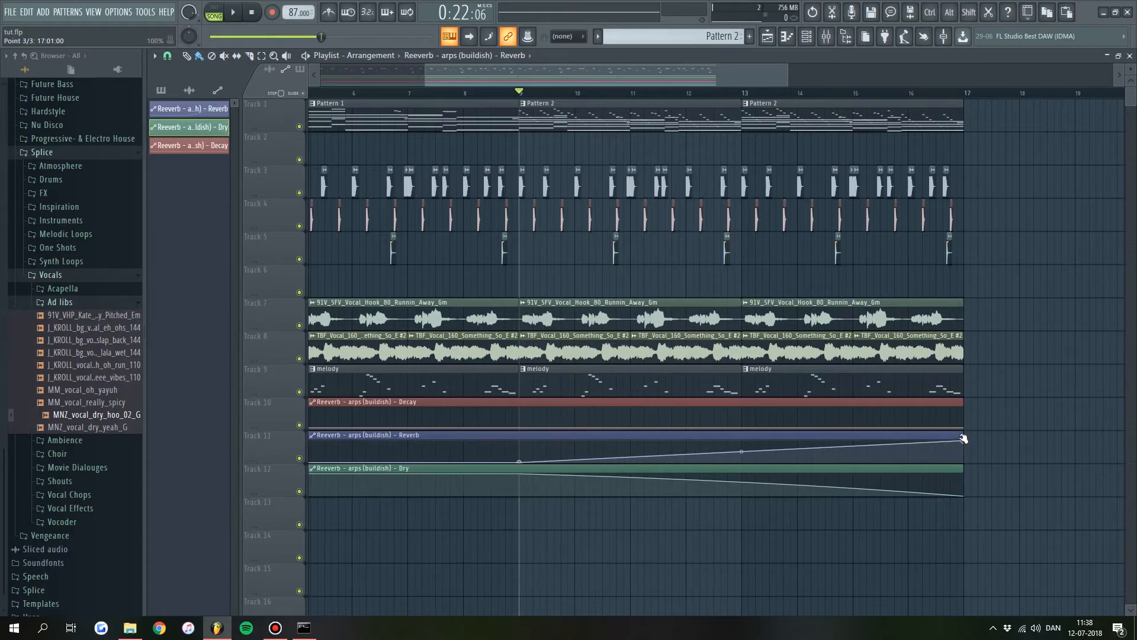
drag(963, 441, 963, 446)
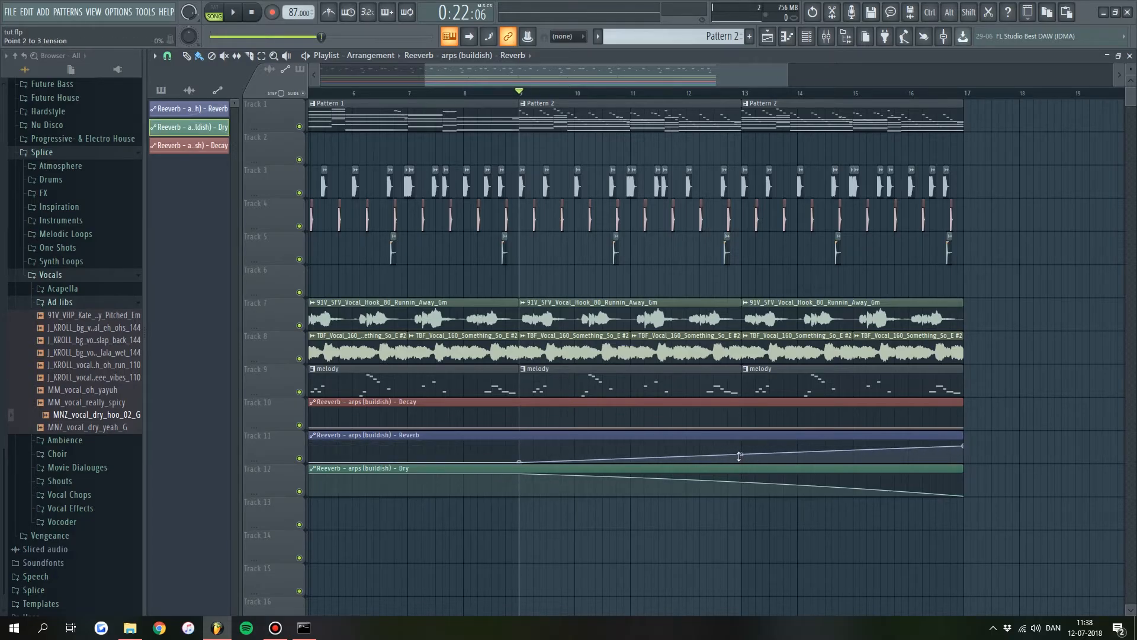
drag(742, 455, 741, 456)
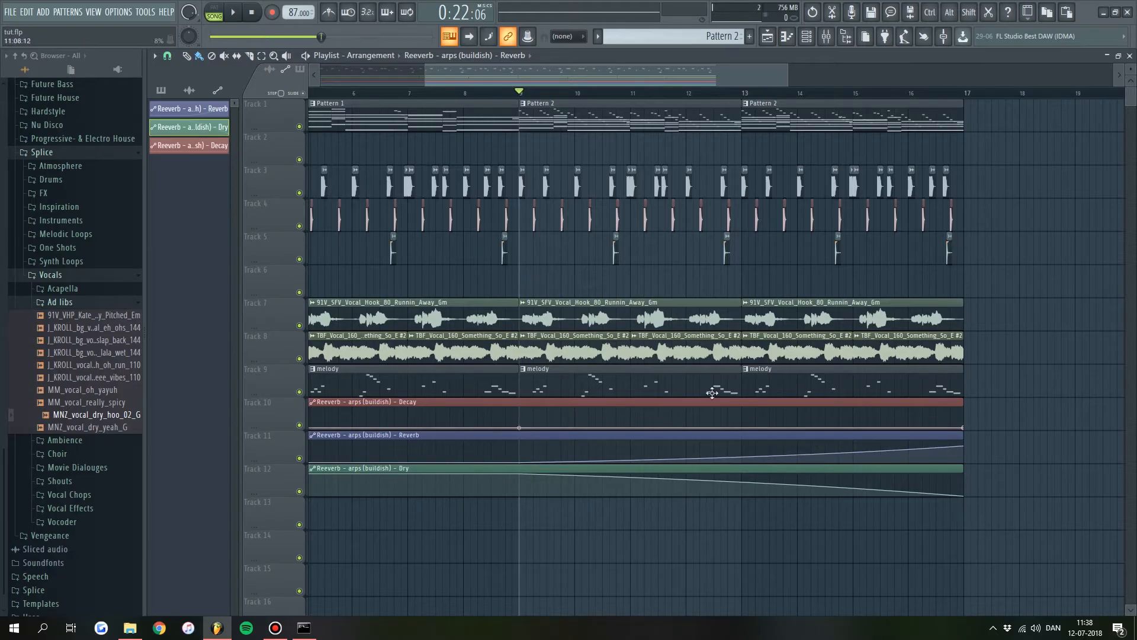
Step: Play the arrangement from bar 9 to hear the arps reverb build-up, briefly checking the channel rack
key(space)
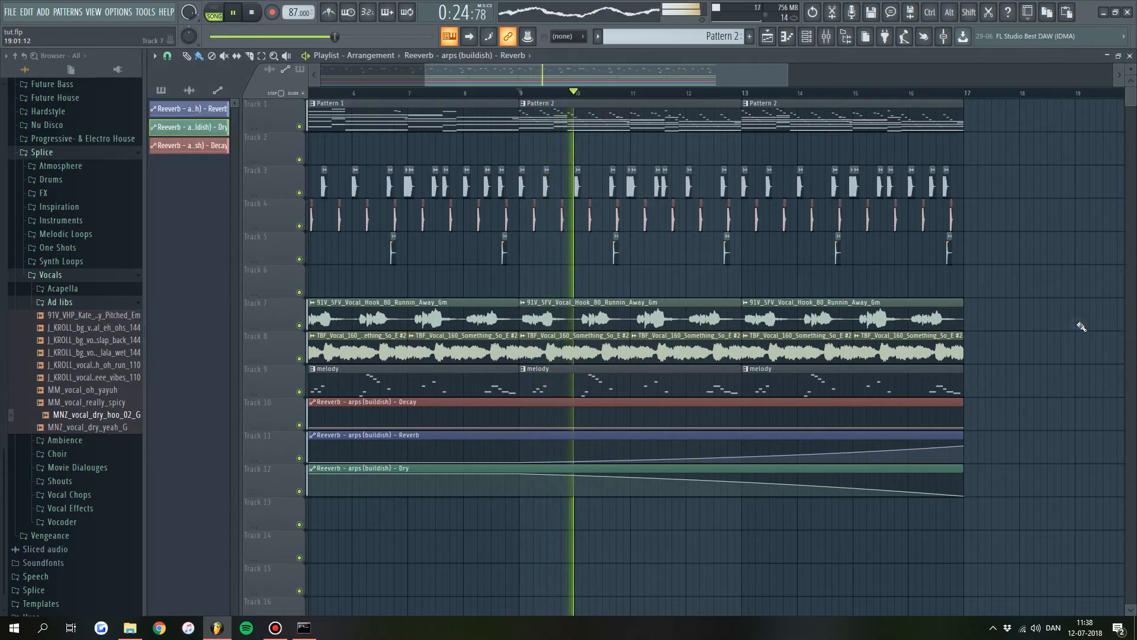
key(F6)
key(F6)
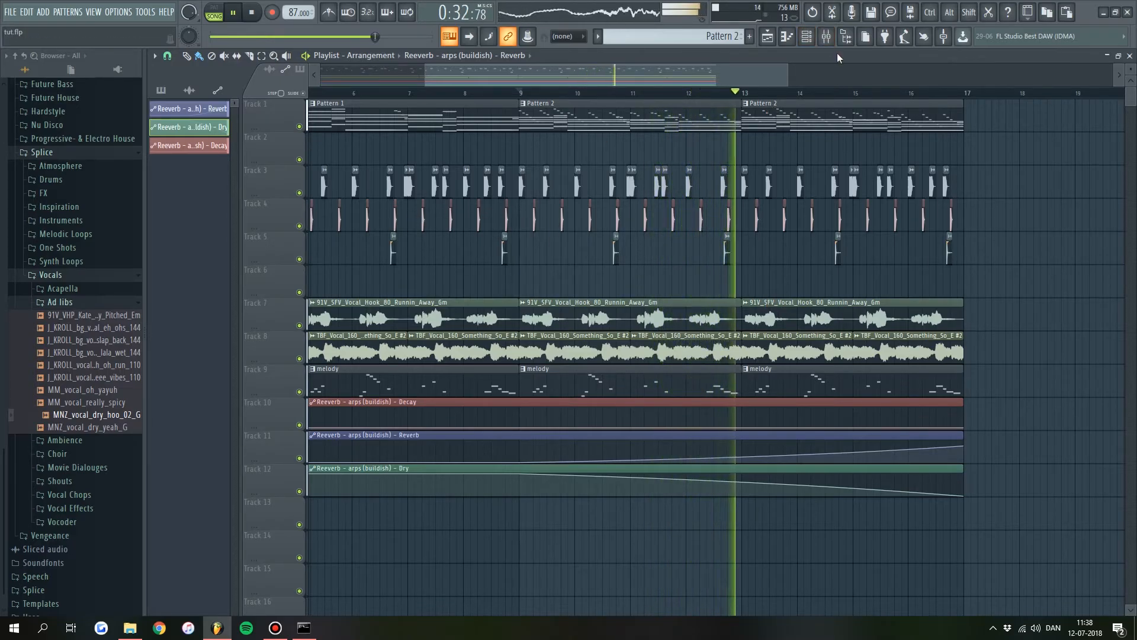
click(807, 39)
click(808, 40)
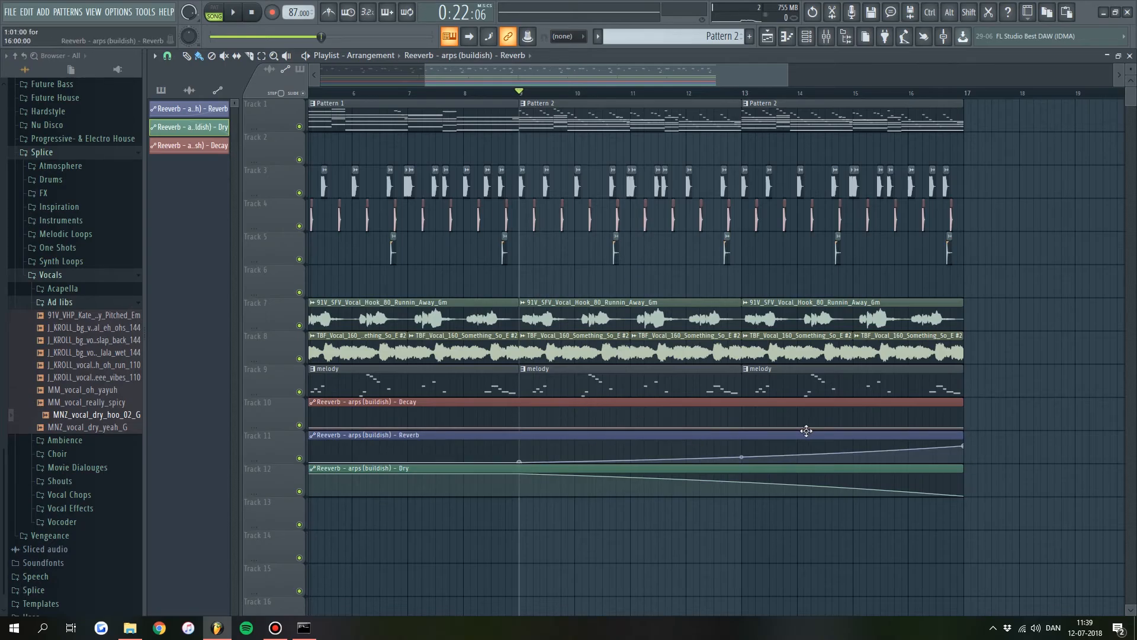
Step: In the Decay automation clip, add a 9 % point at bar 9 and make the line rise slightly to bar 17
right_click(963, 427)
key(c)
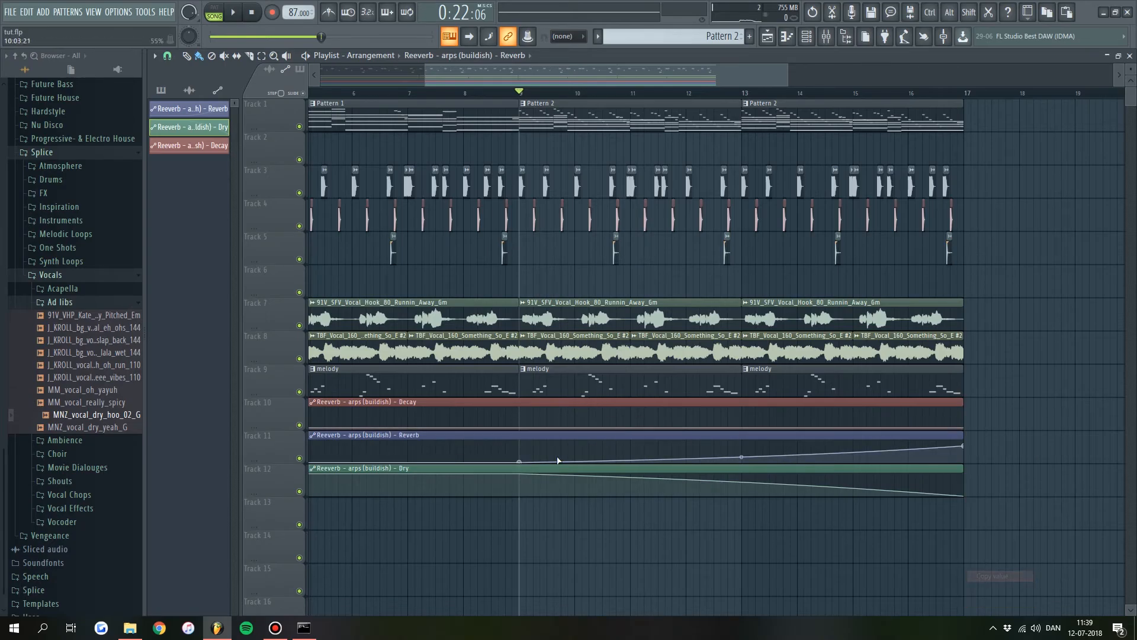
right_click(519, 426)
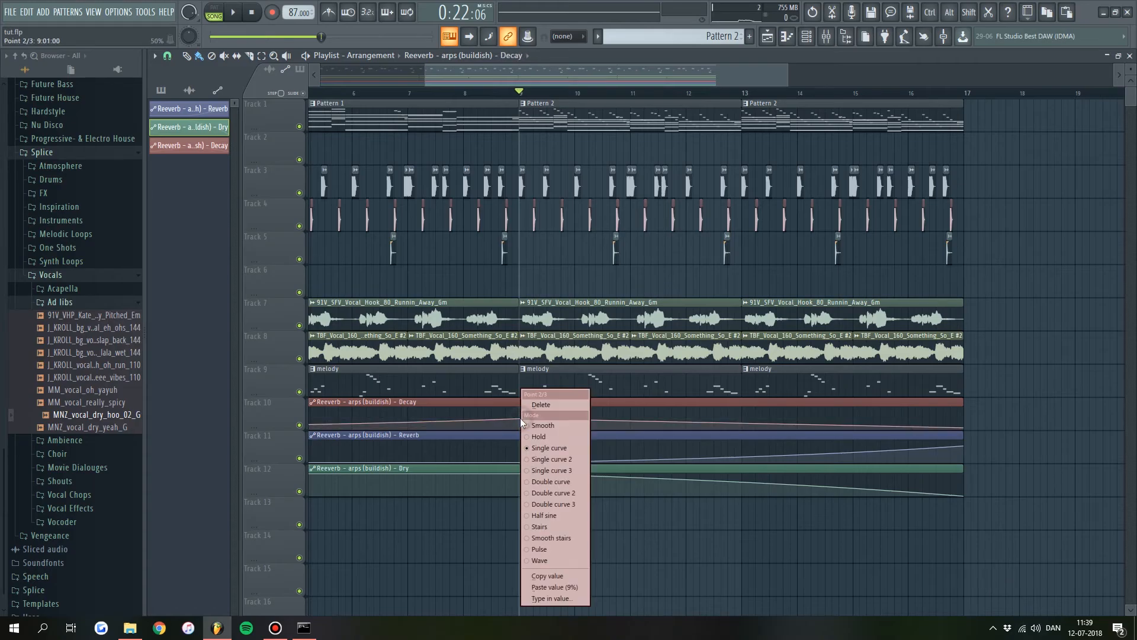
click(551, 587)
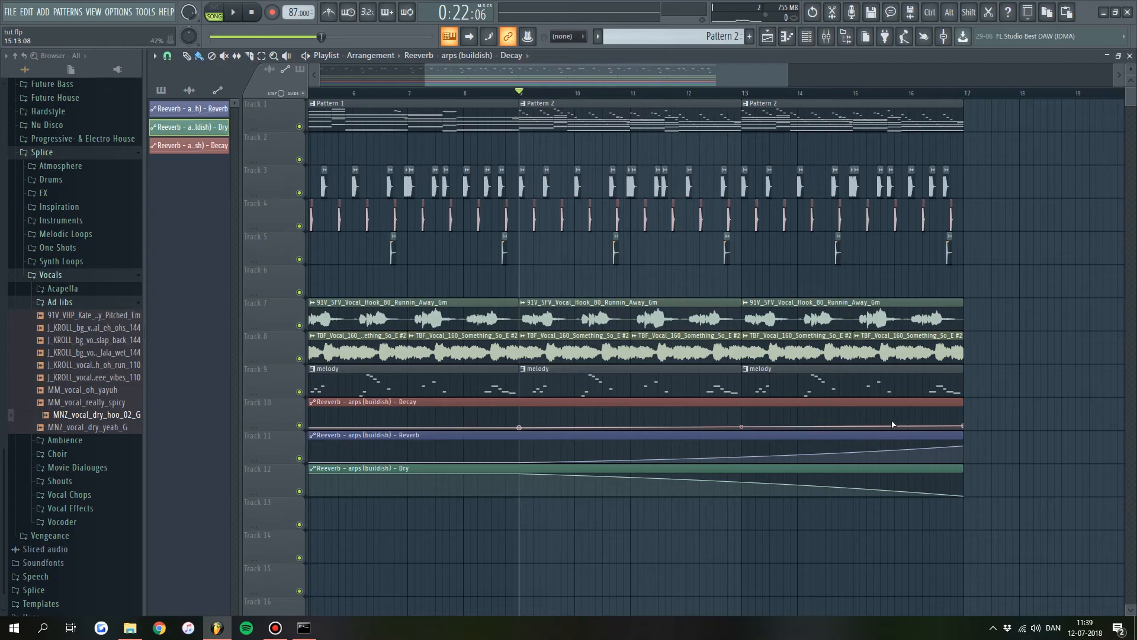
right_click(744, 420)
click(776, 587)
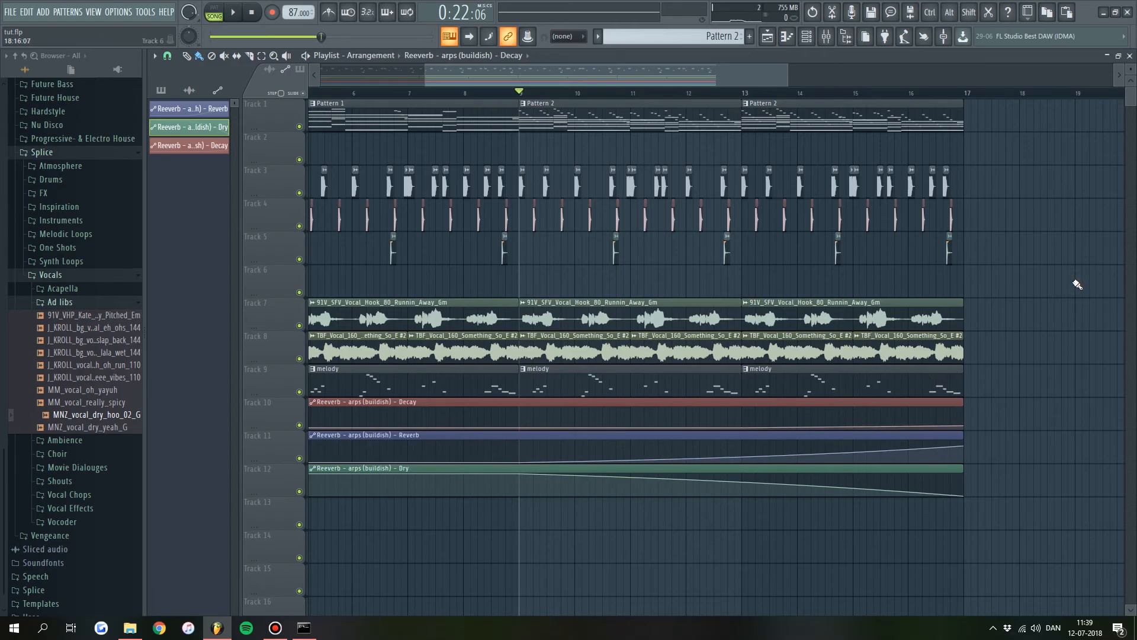
Step: Audition the build-up from bar 13 and bend the Dry automation so it falls more steeply toward bar 17
click(746, 93)
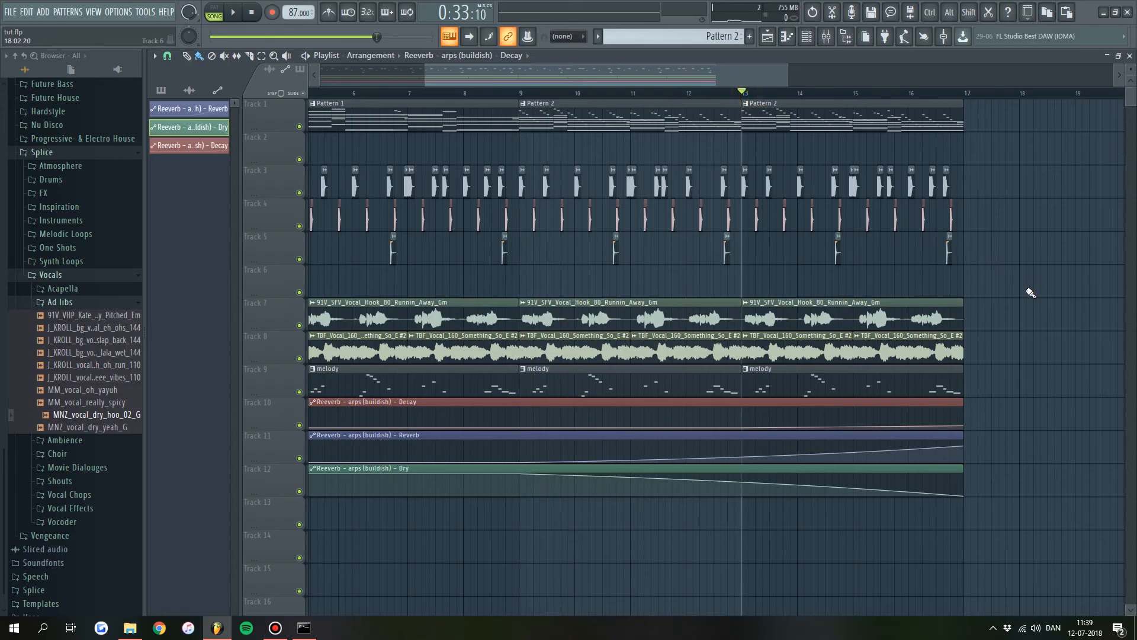
key(space)
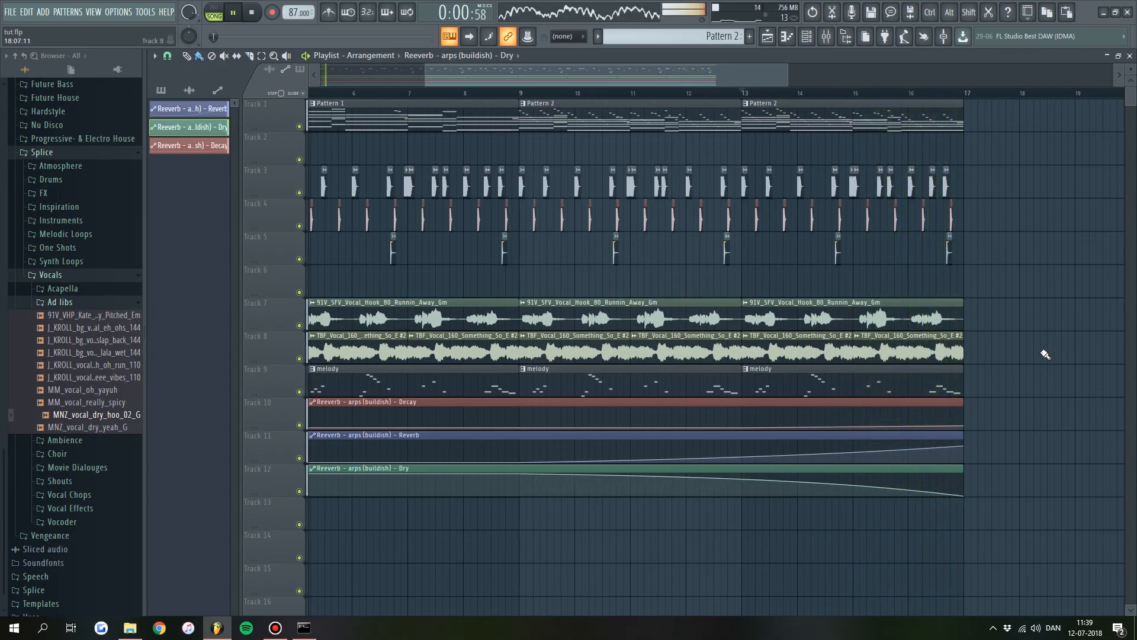
key(space)
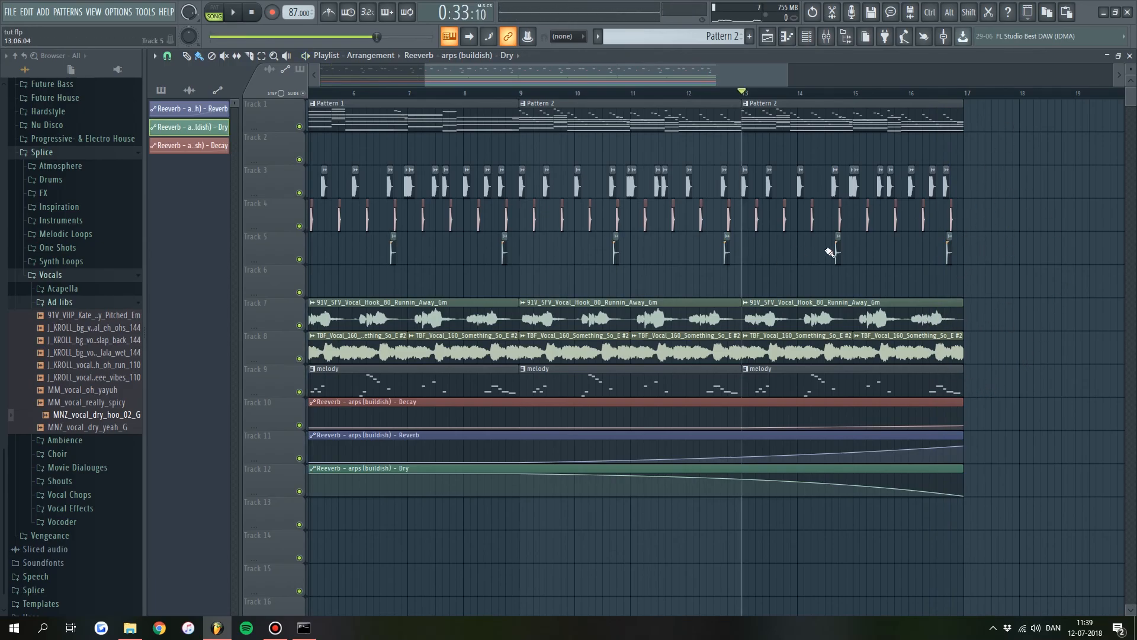
Step: Show the whole arrangement in the playlist and open the mixer on the arps (buildish) track
scroll(849, 317, down, 3)
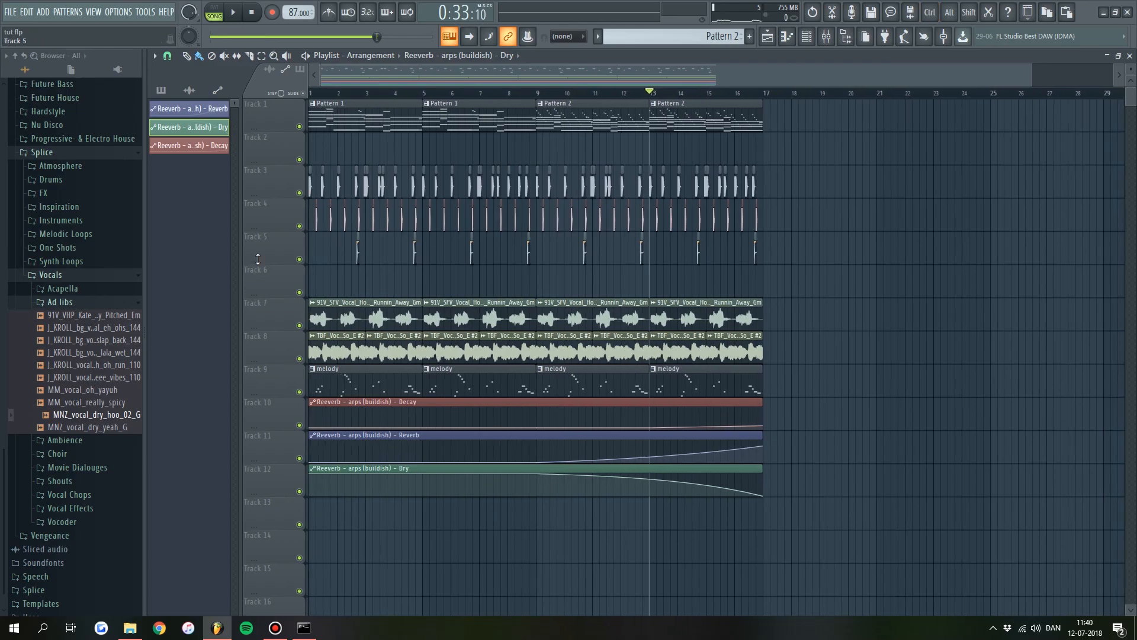
key(F9)
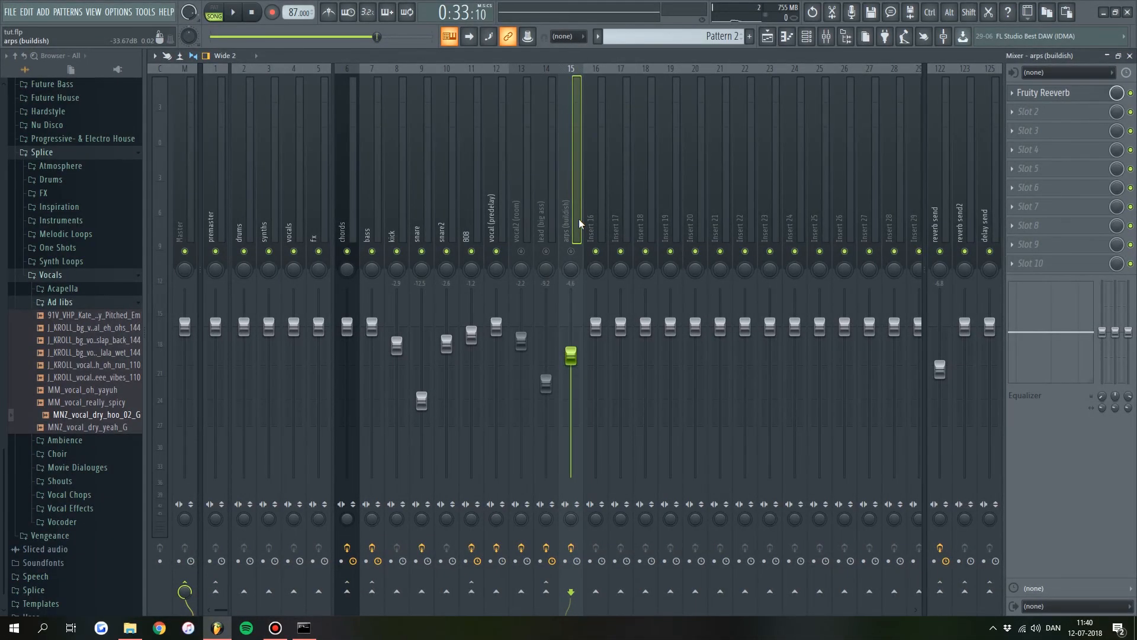